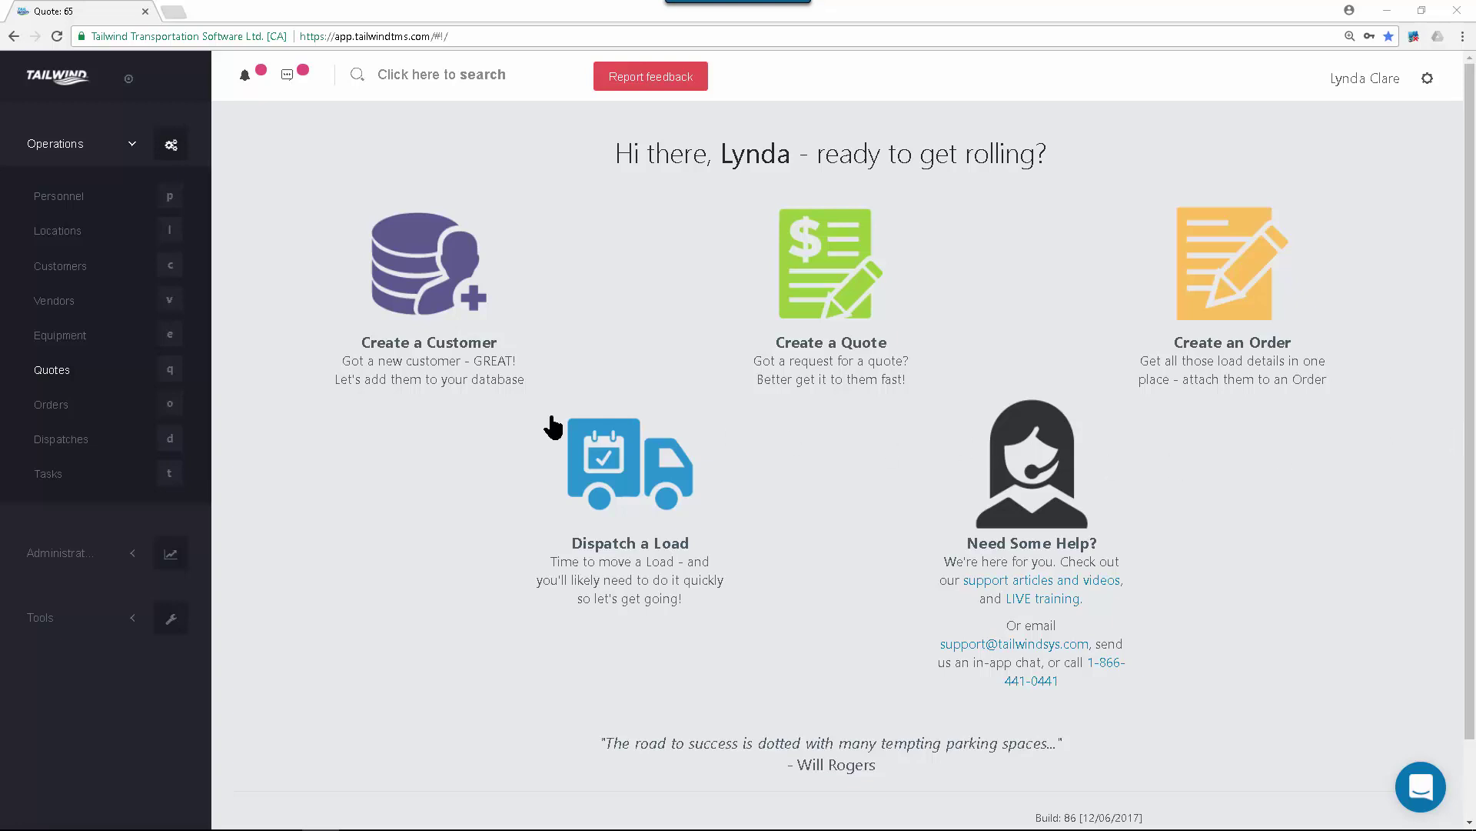
# Open the dispatch list and review which list columns are active, keeping the current selection.
pyautogui.click(50, 440)
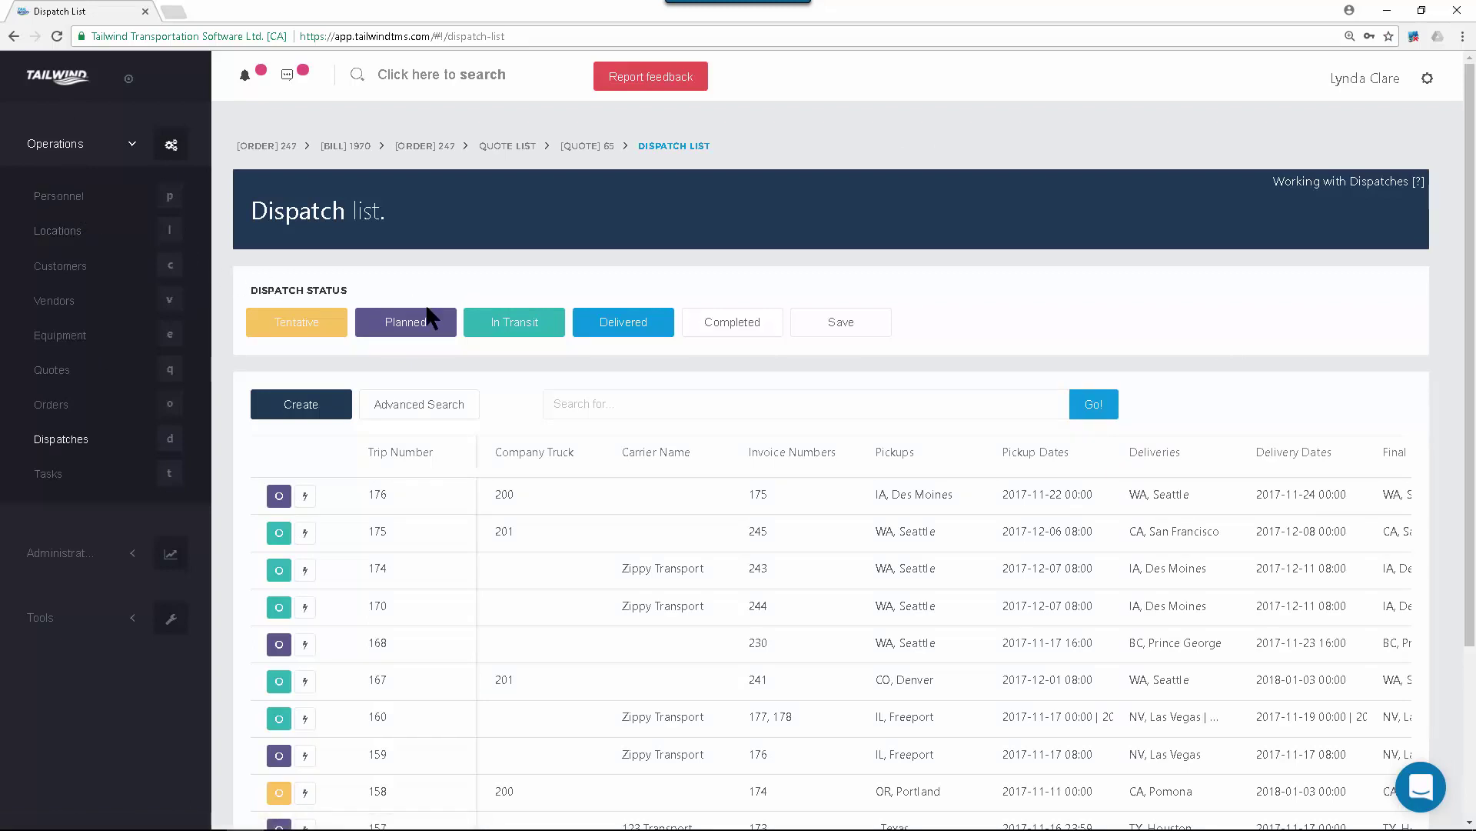
pyautogui.scroll(-3, 769, 389)
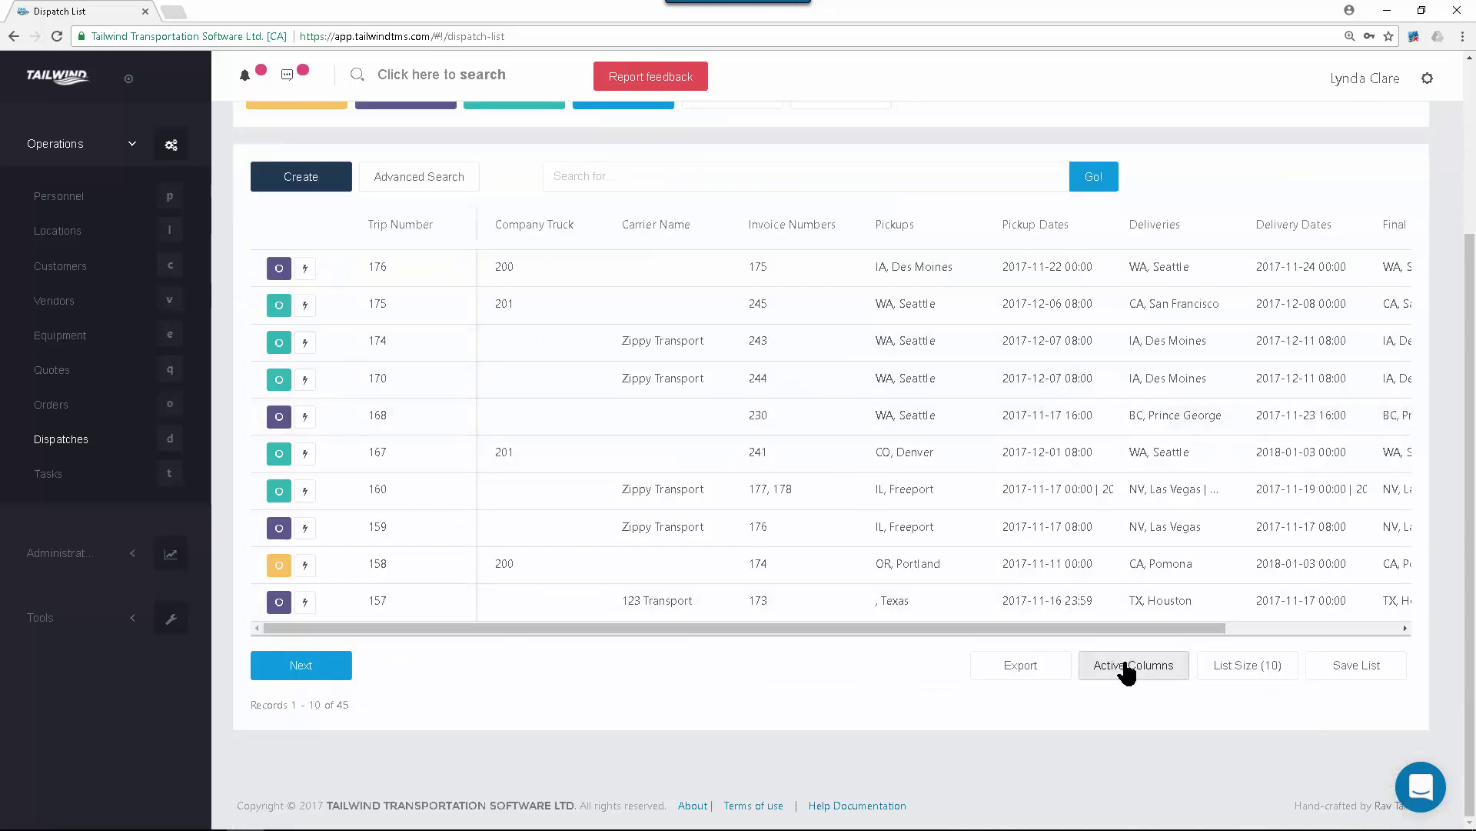
pyautogui.click(1127, 669)
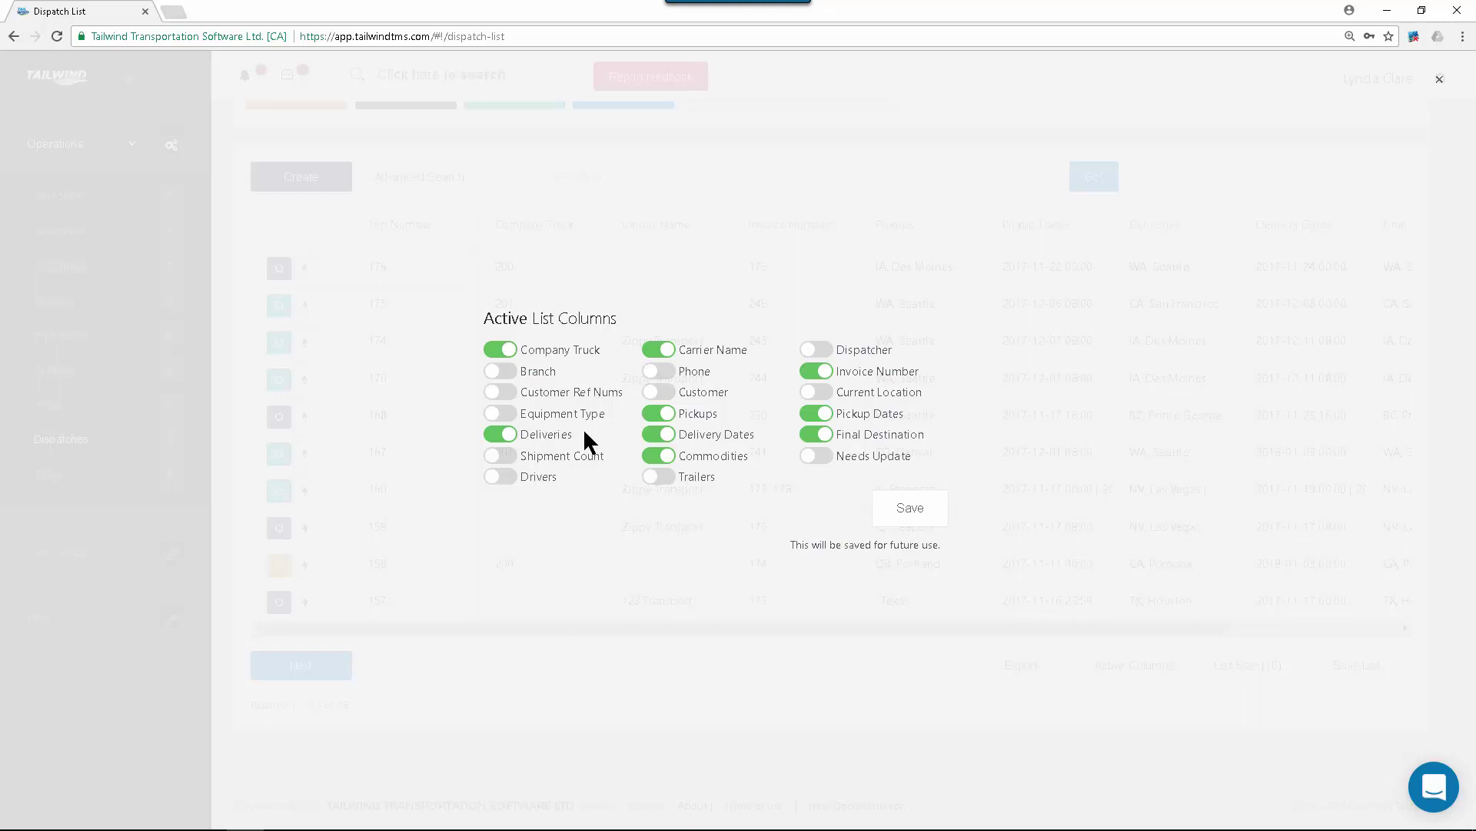
pyautogui.click(935, 524)
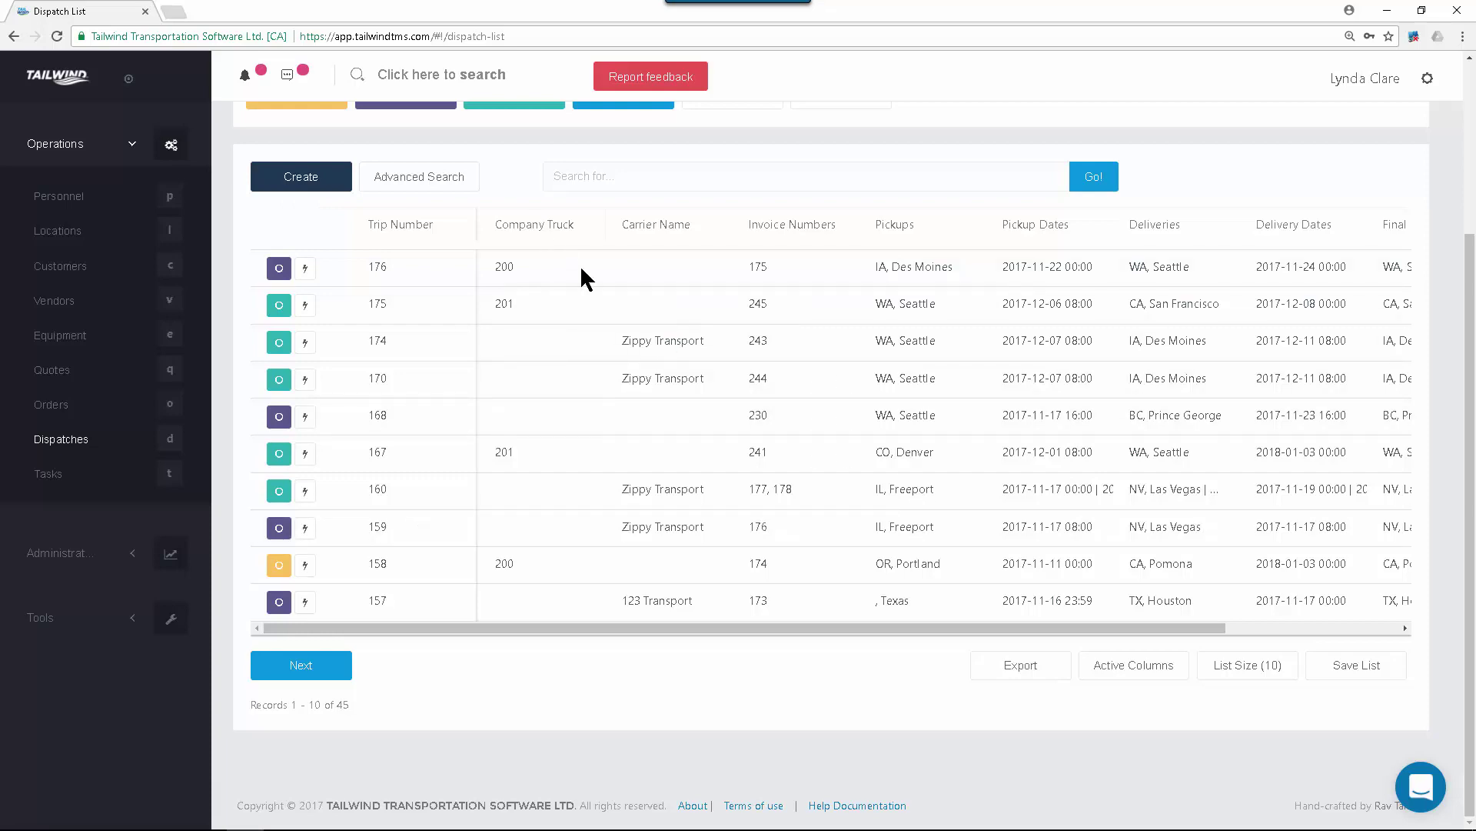
# Include dispatches with Completed status in the dispatch list and hide them again.
pyautogui.scroll(3, 579, 273)
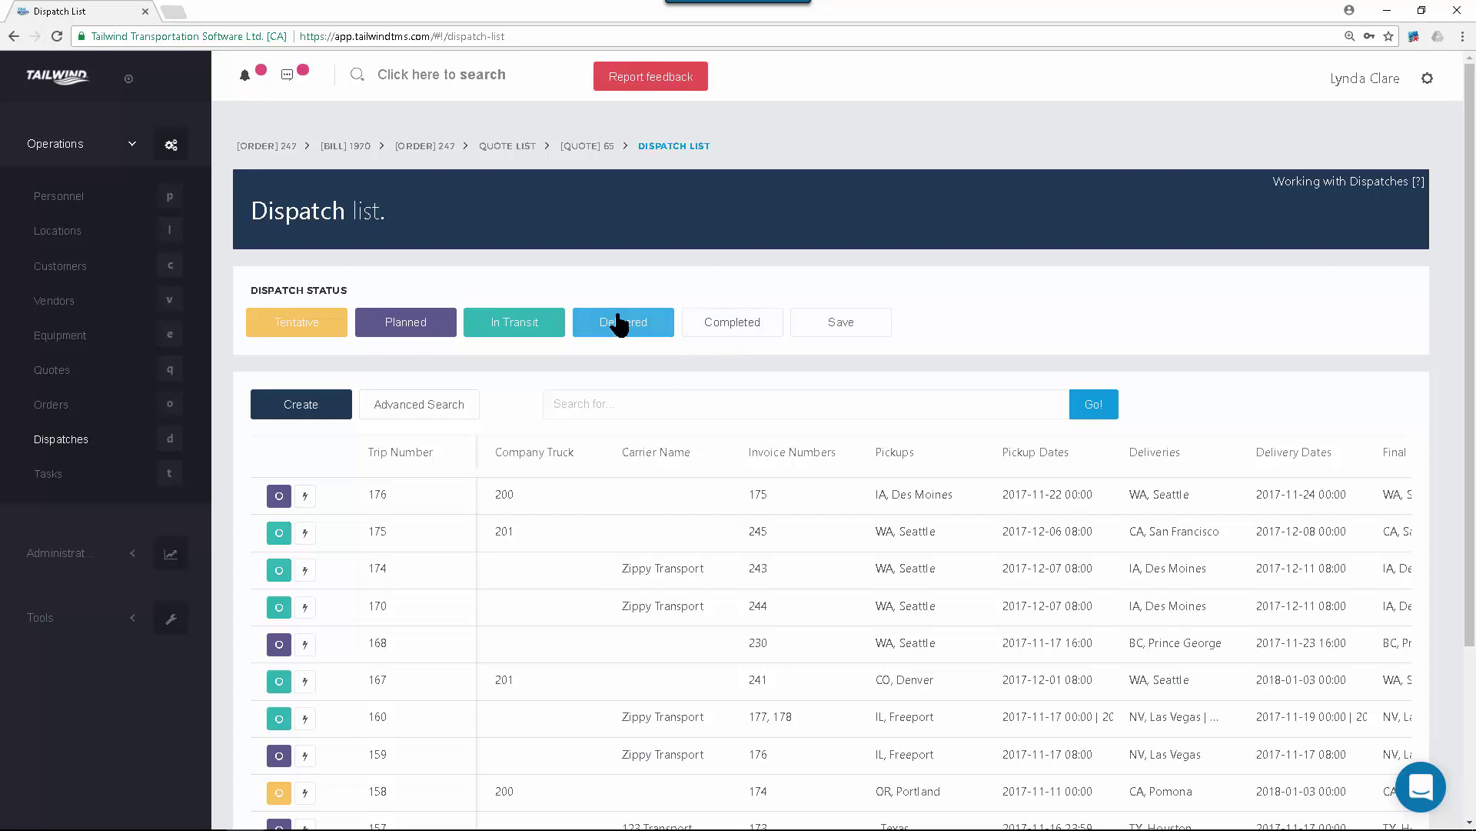
pyautogui.click(734, 329)
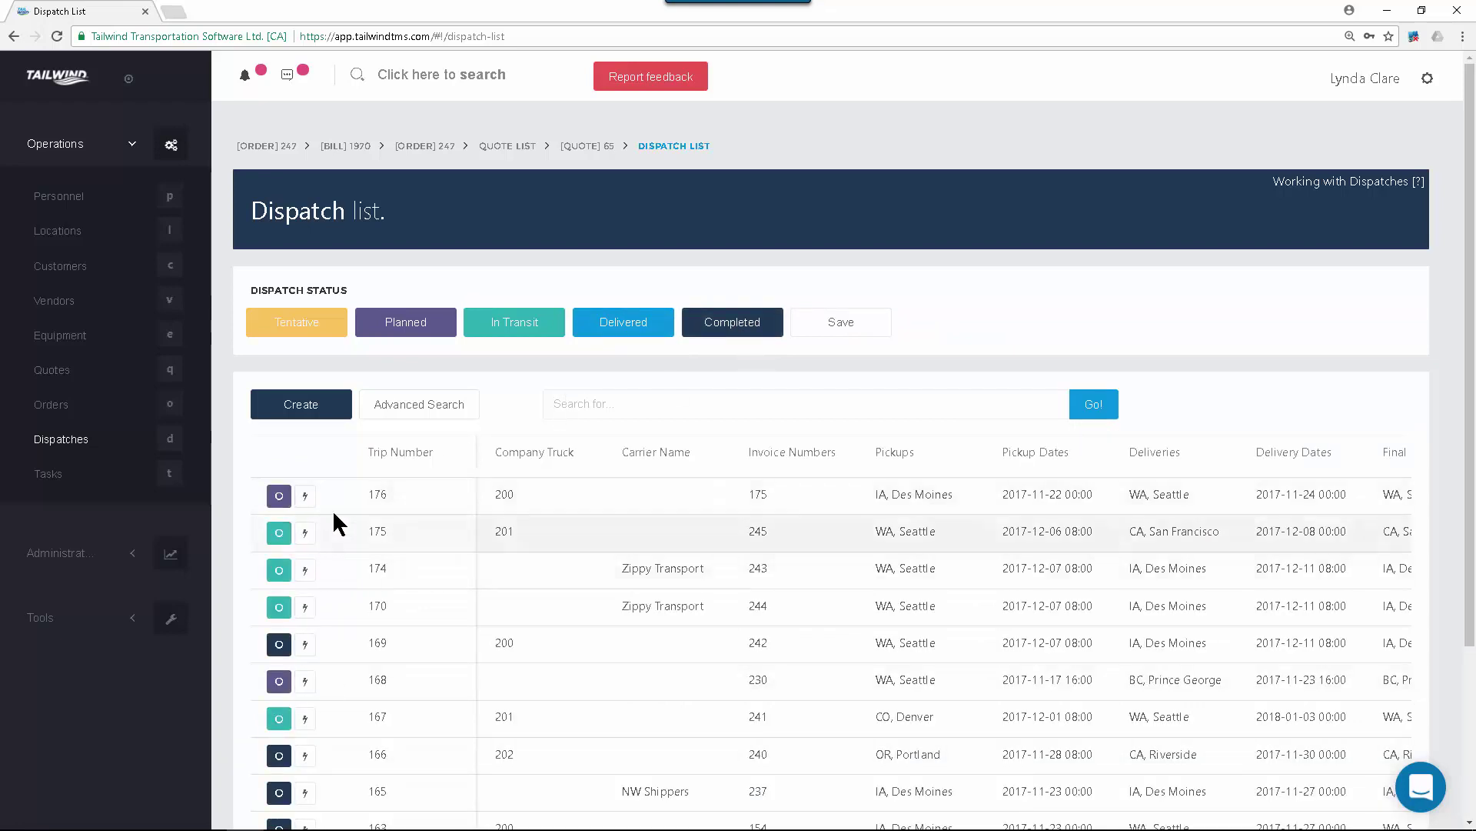
pyautogui.click(742, 326)
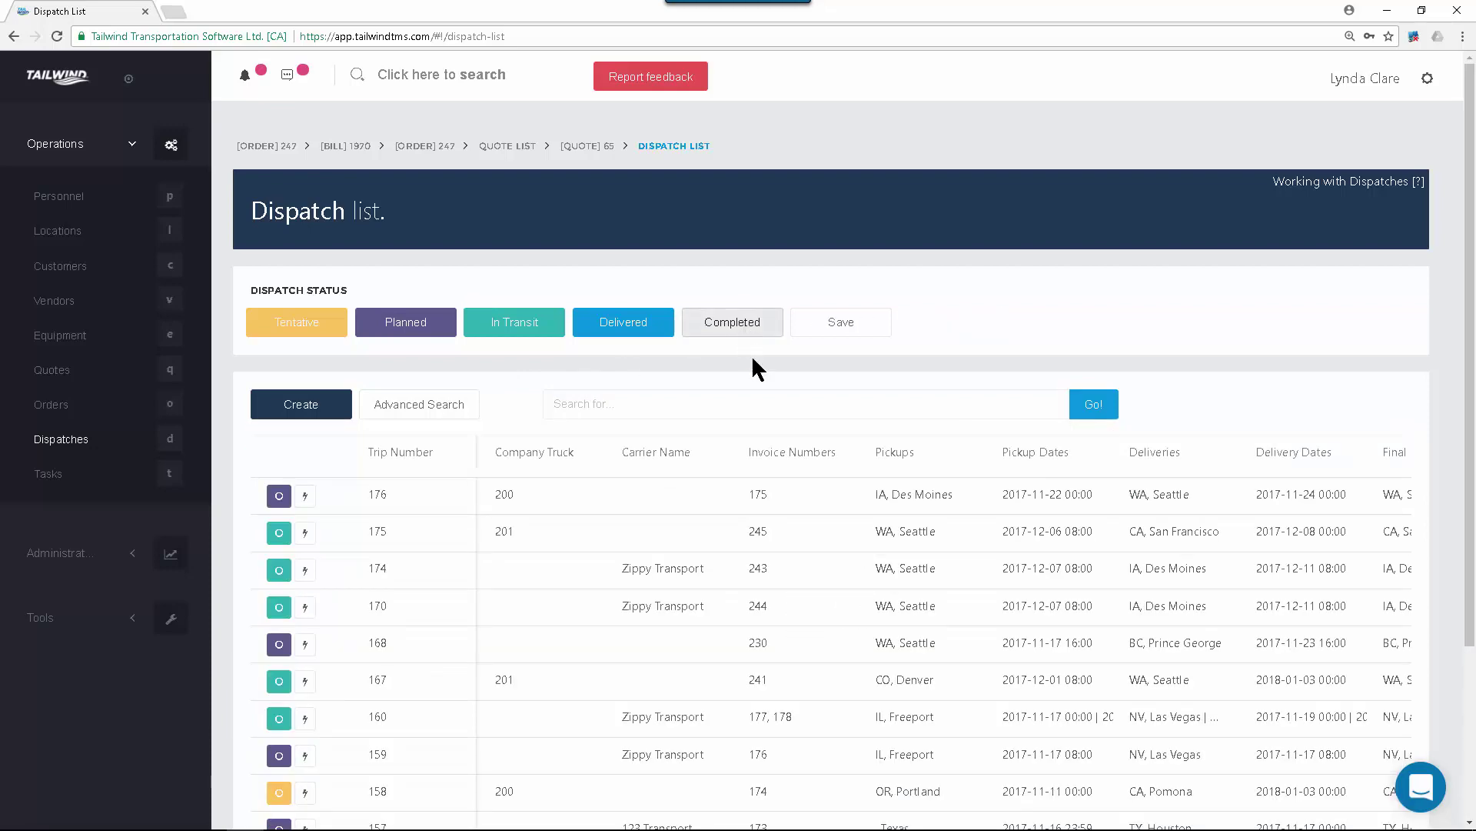
# Open trip 176 and examine the segment details of its ABC Paint Products and ABC Company stops.
pyautogui.scroll(-1, 735, 423)
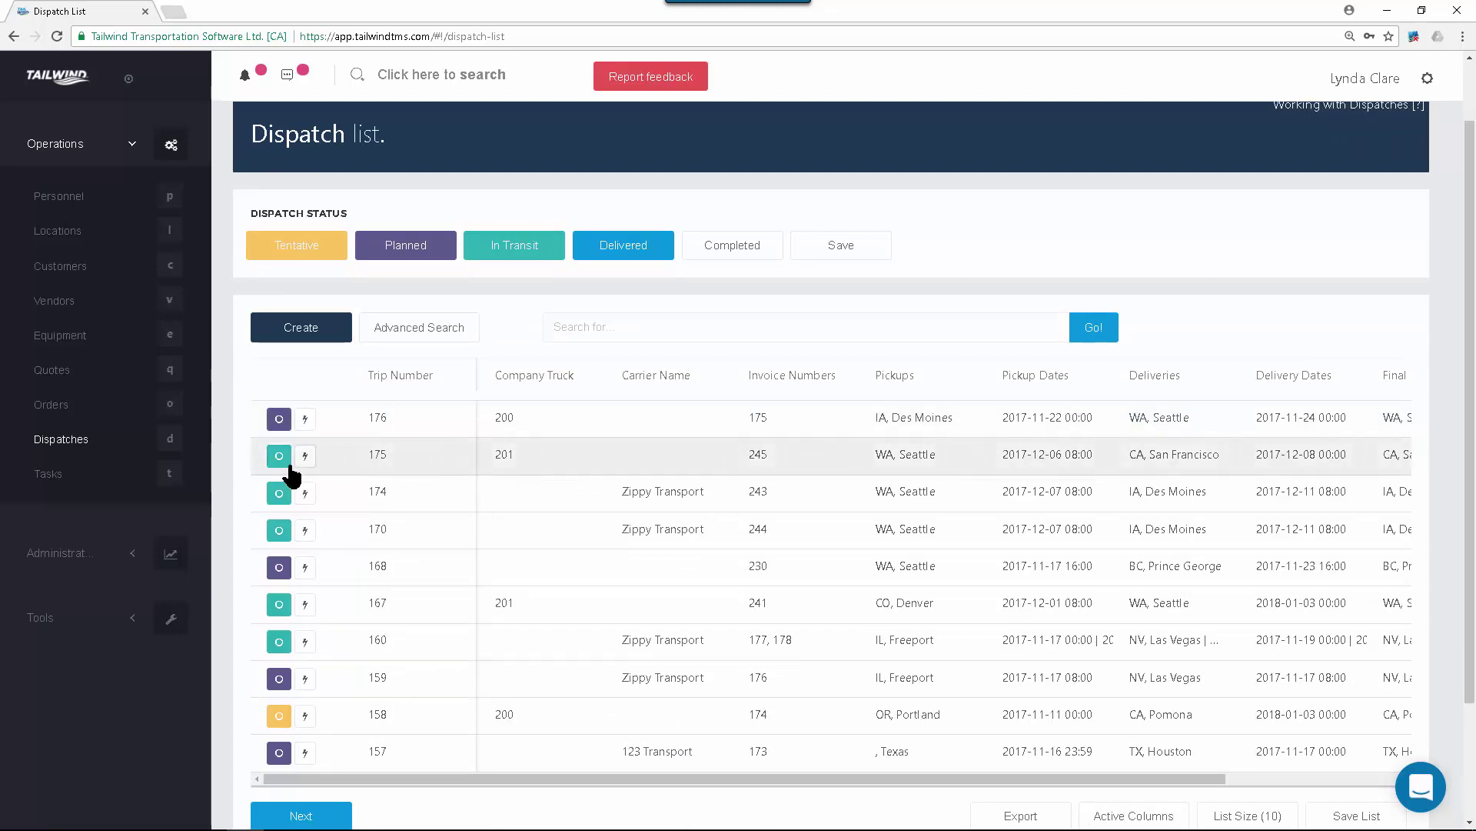
pyautogui.click(279, 417)
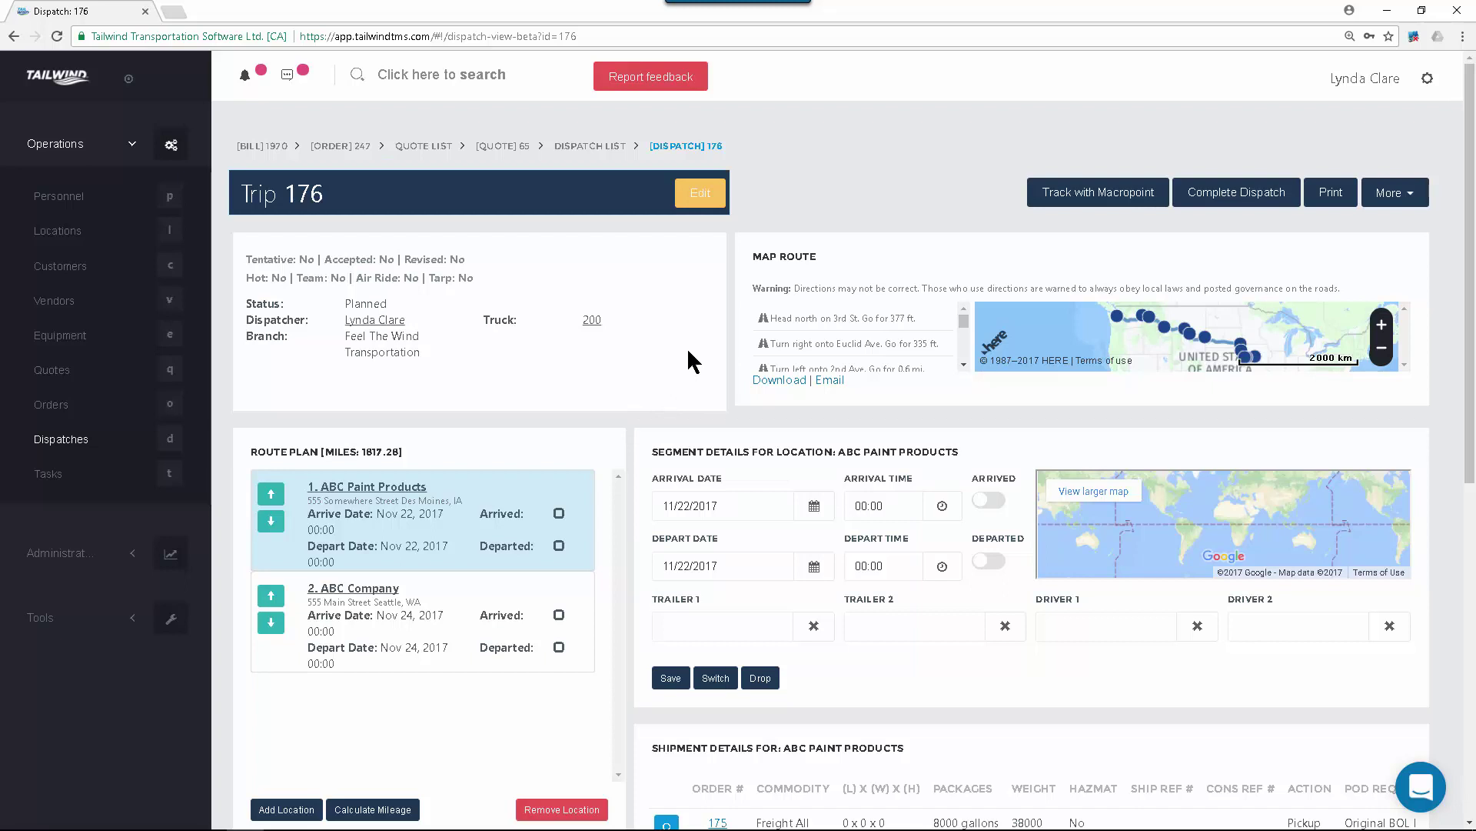
pyautogui.moveTo(408, 455); pyautogui.dragTo(262, 454)
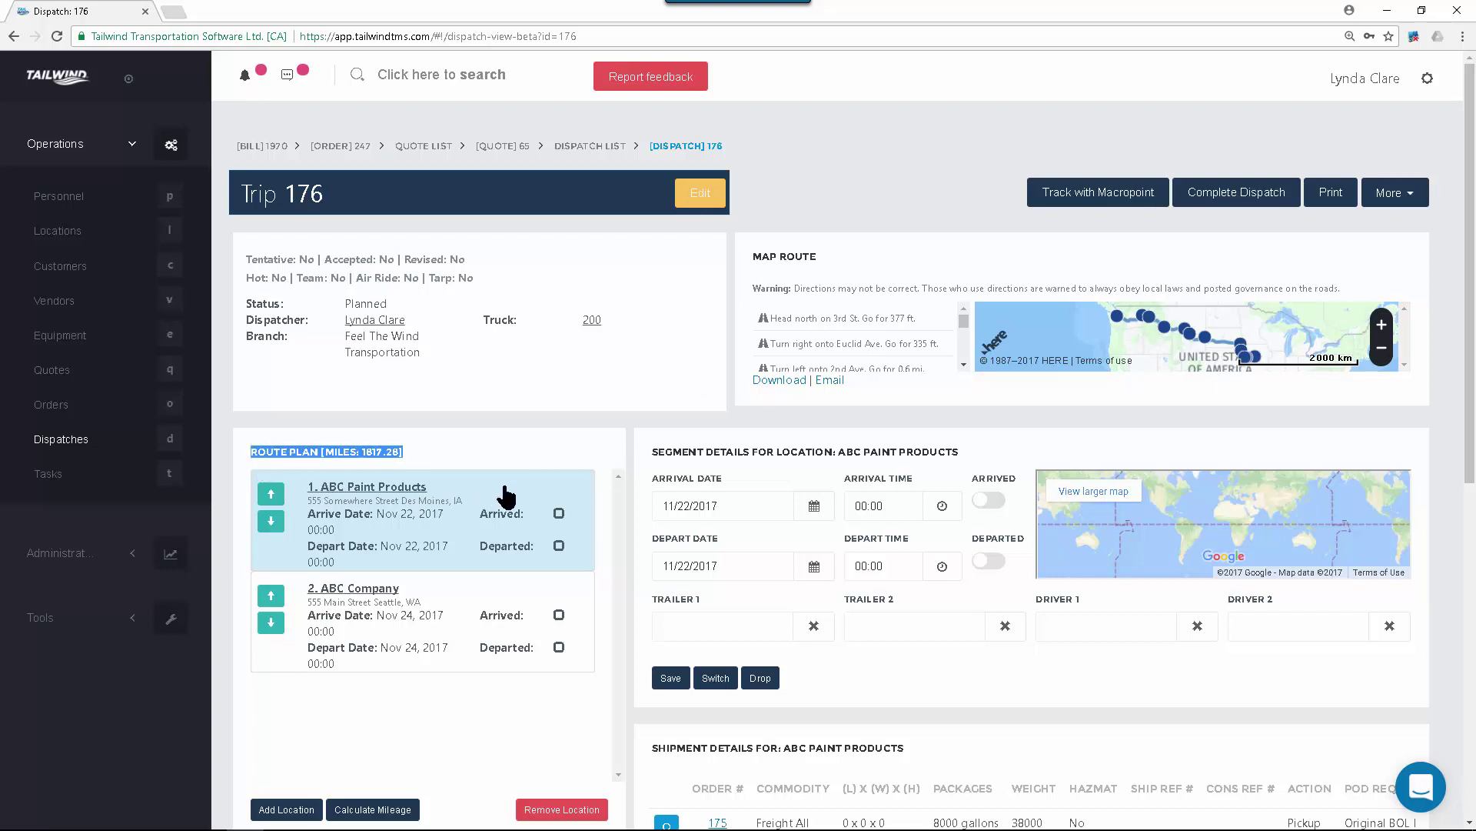
pyautogui.click(453, 521)
pyautogui.click(543, 598)
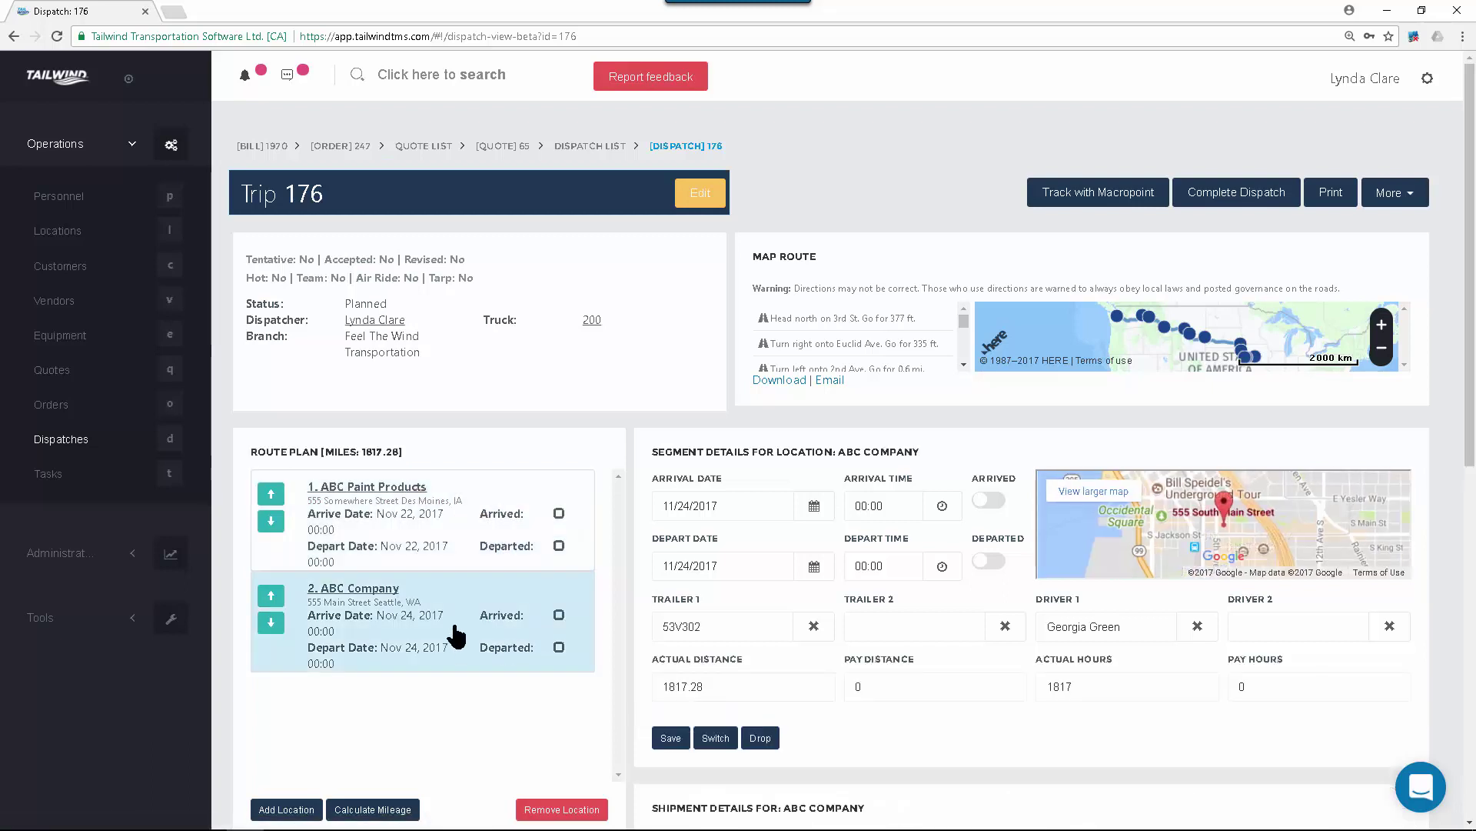
pyautogui.click(469, 530)
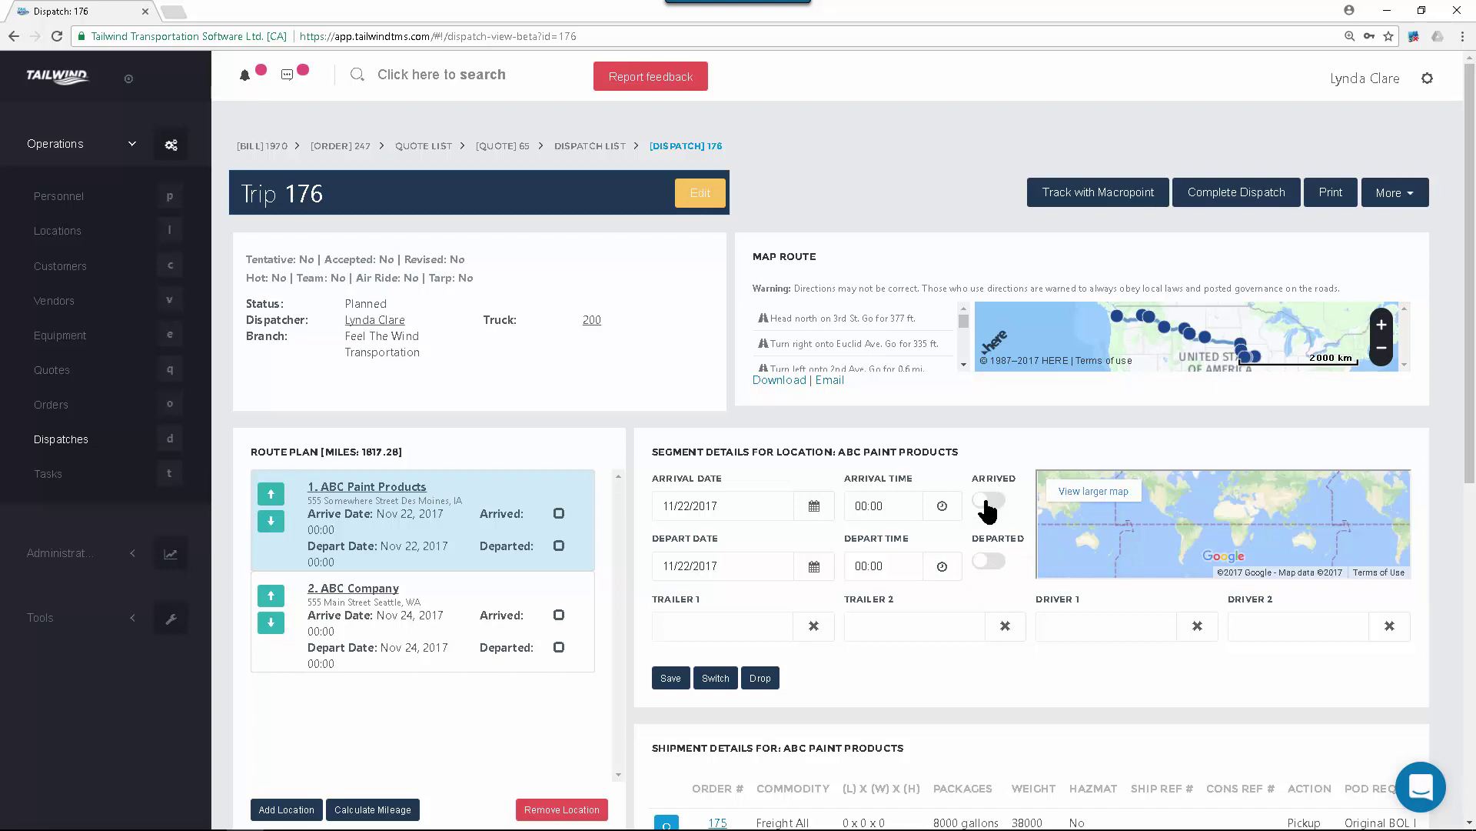
# Mark the ABC Company stop as arrived and departed and save the segment.
pyautogui.click(443, 637)
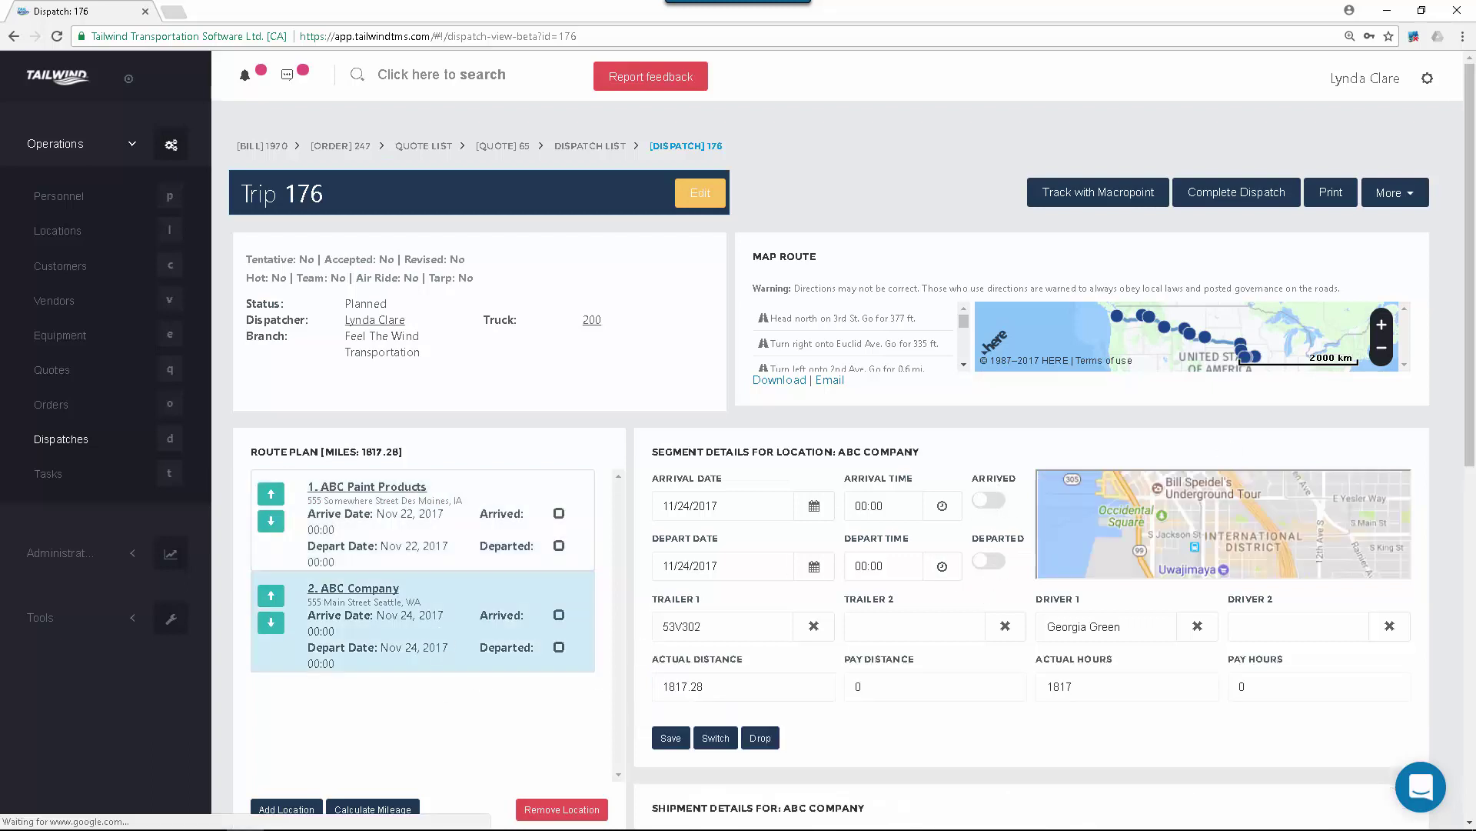
pyautogui.click(989, 562)
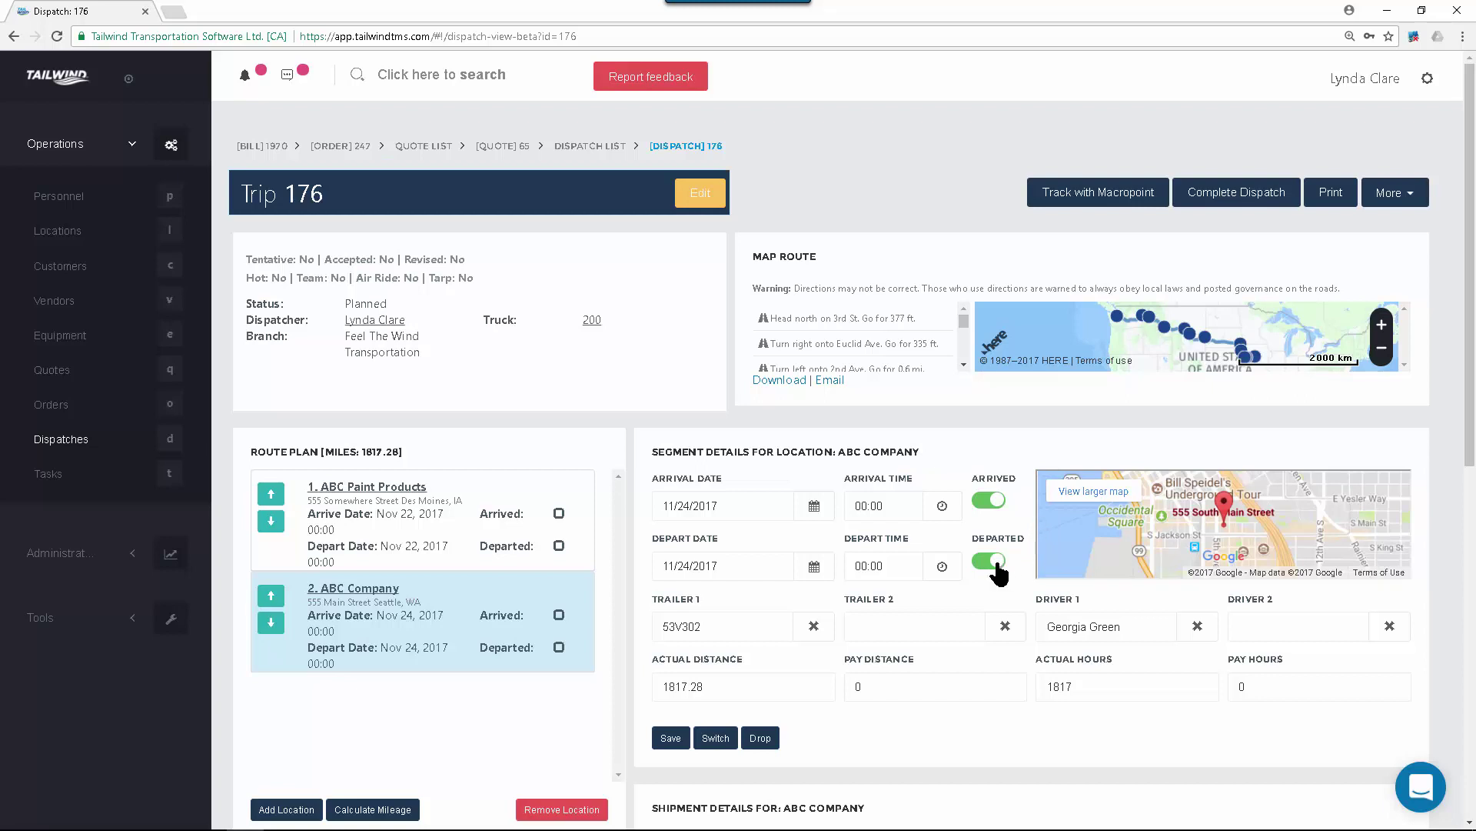
pyautogui.click(985, 504)
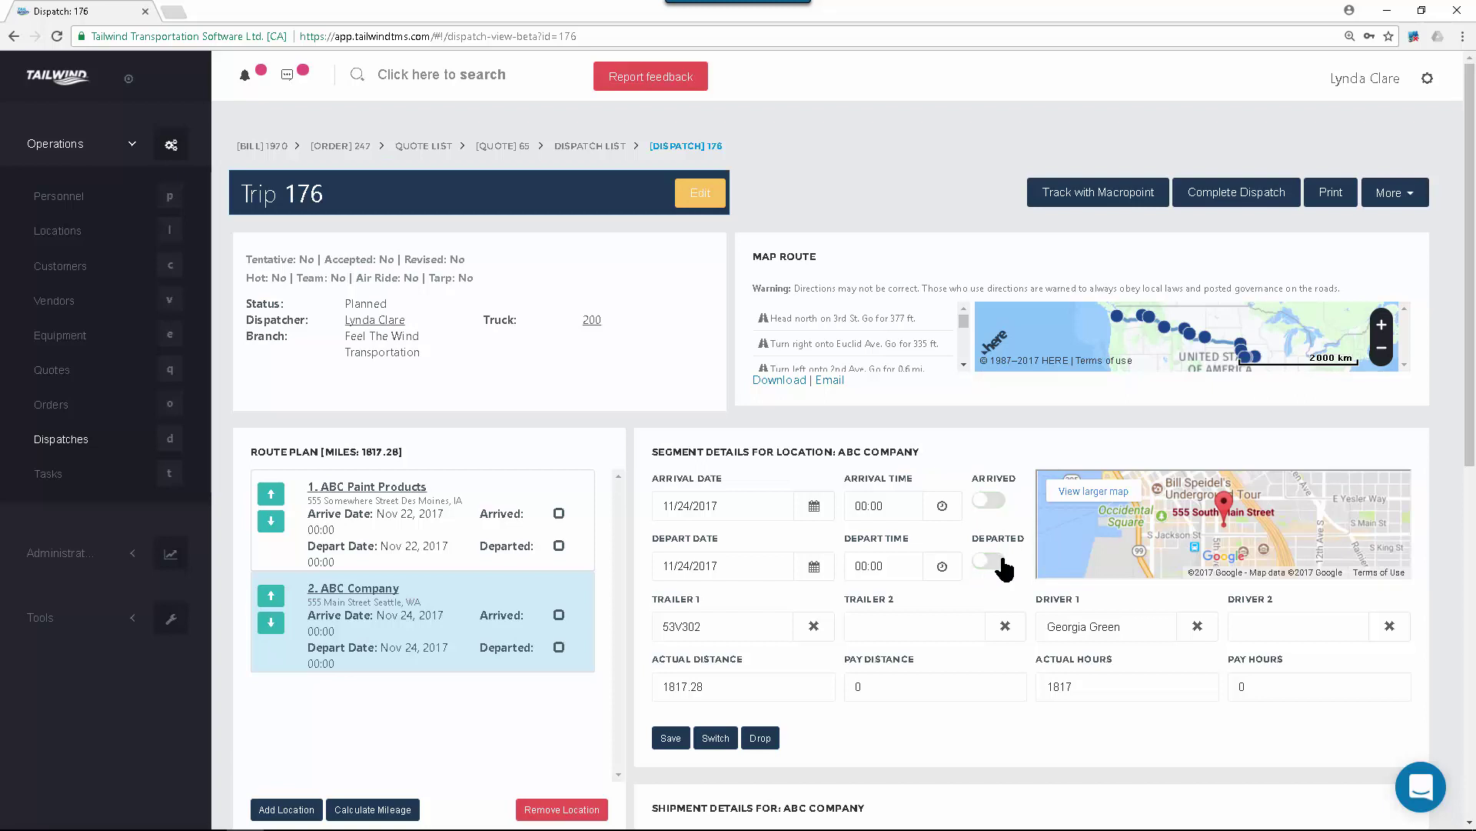
pyautogui.click(999, 564)
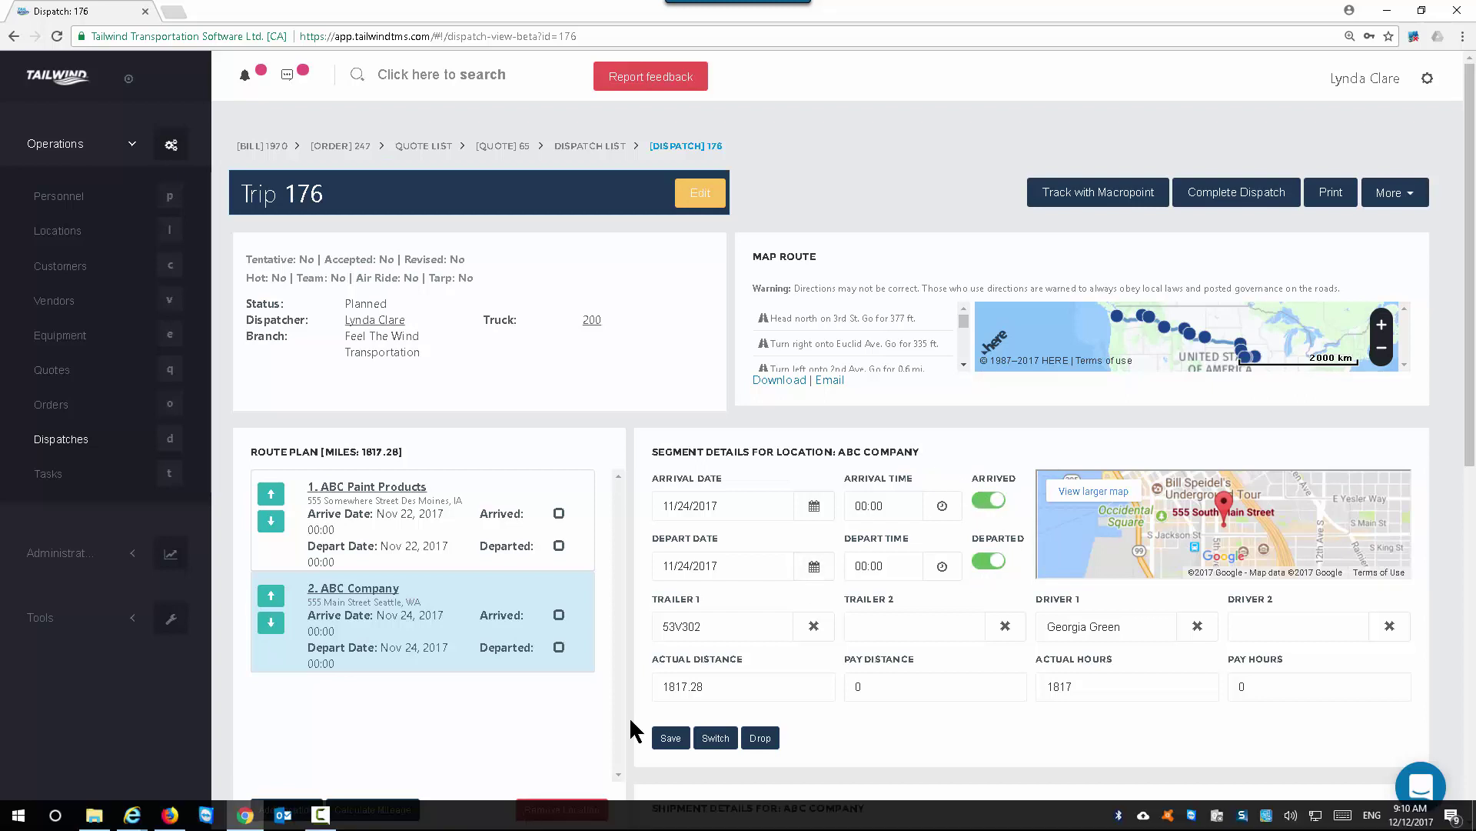
pyautogui.click(671, 740)
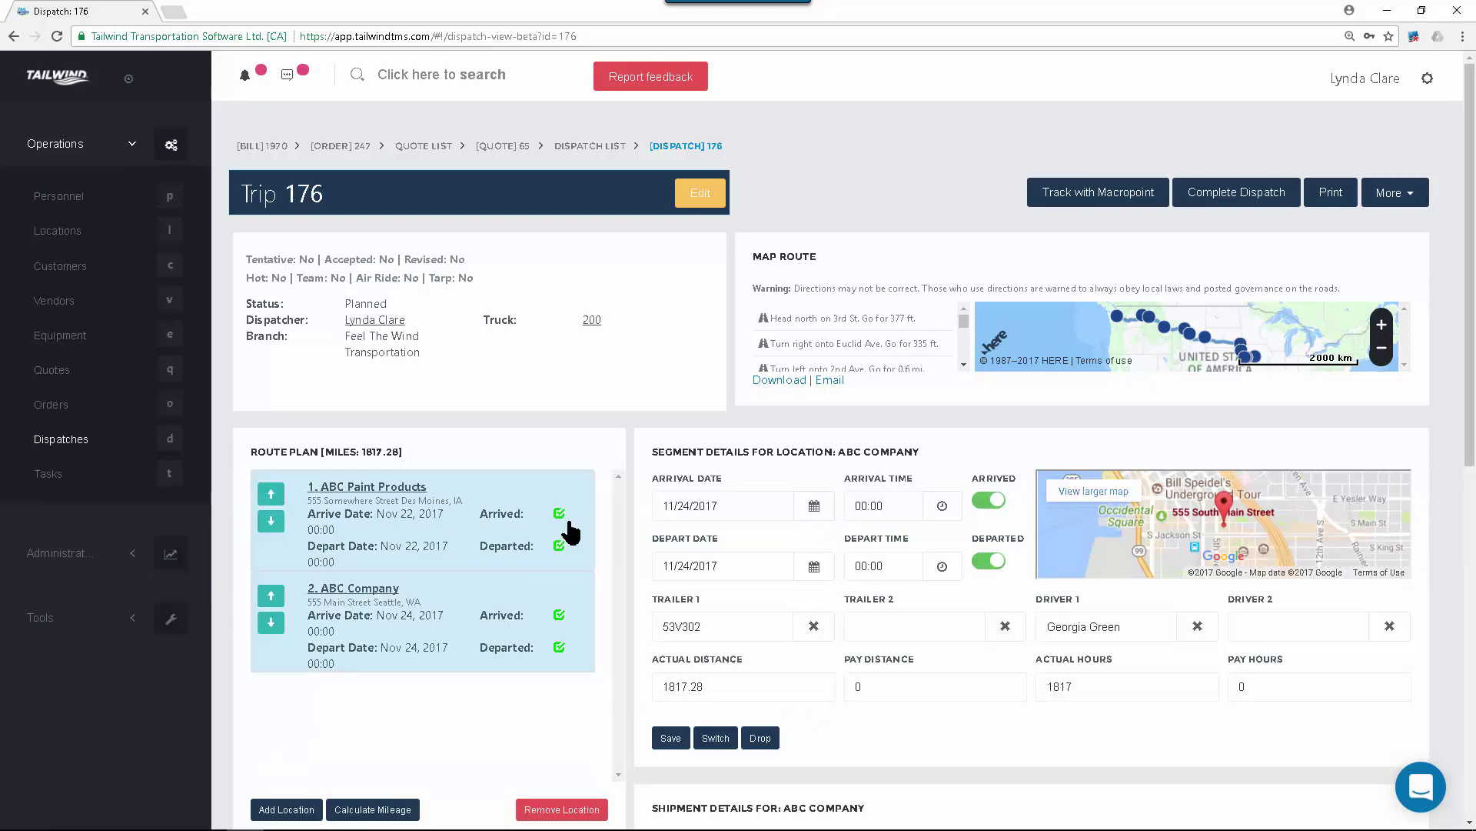
# Examine the ABC Paint Products segment details, including the calendar for its arrival date.
pyautogui.scroll(-3, 516, 339)
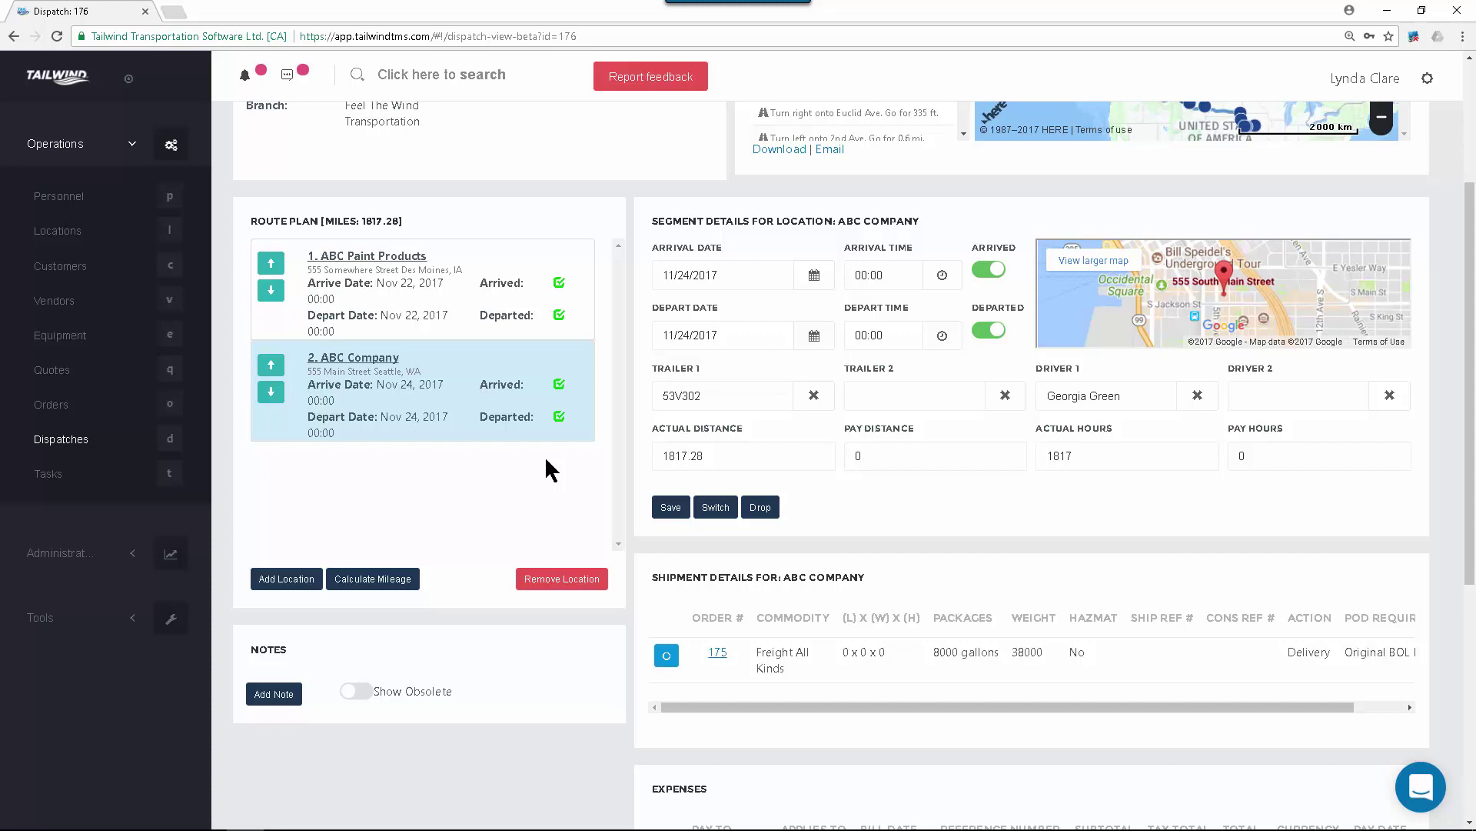
pyautogui.click(381, 289)
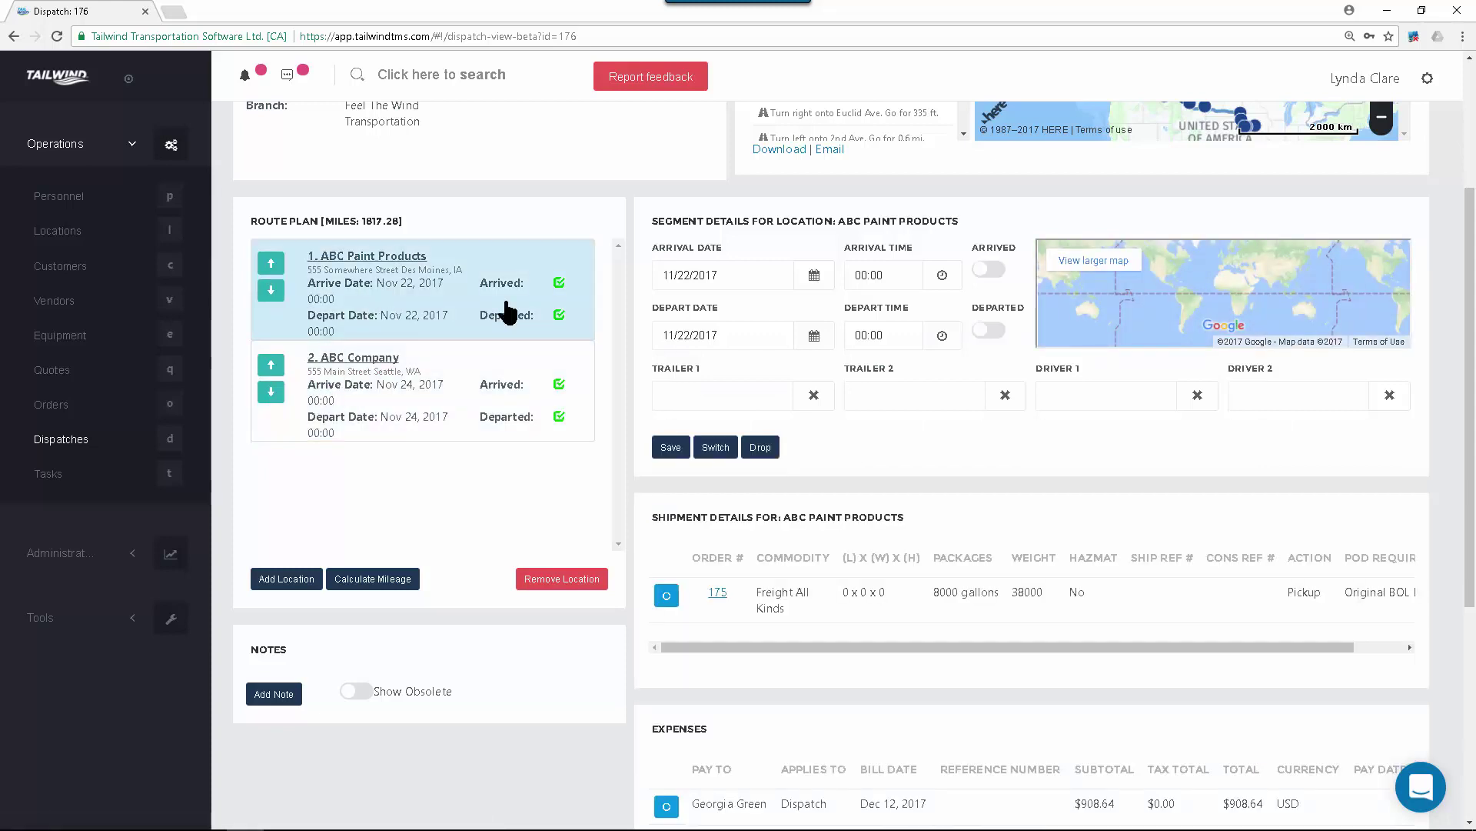
pyautogui.click(739, 274)
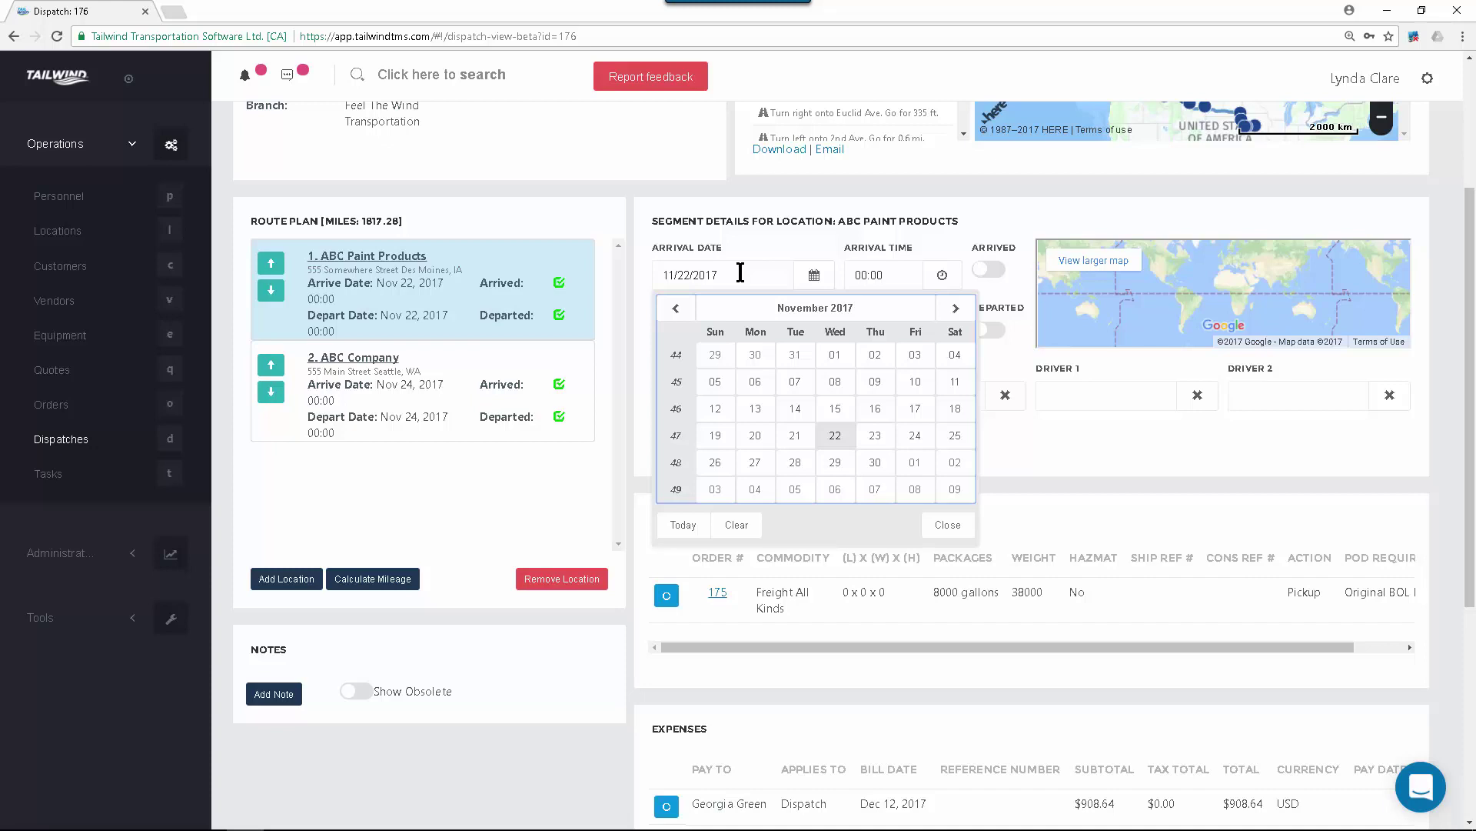
pyautogui.click(1027, 453)
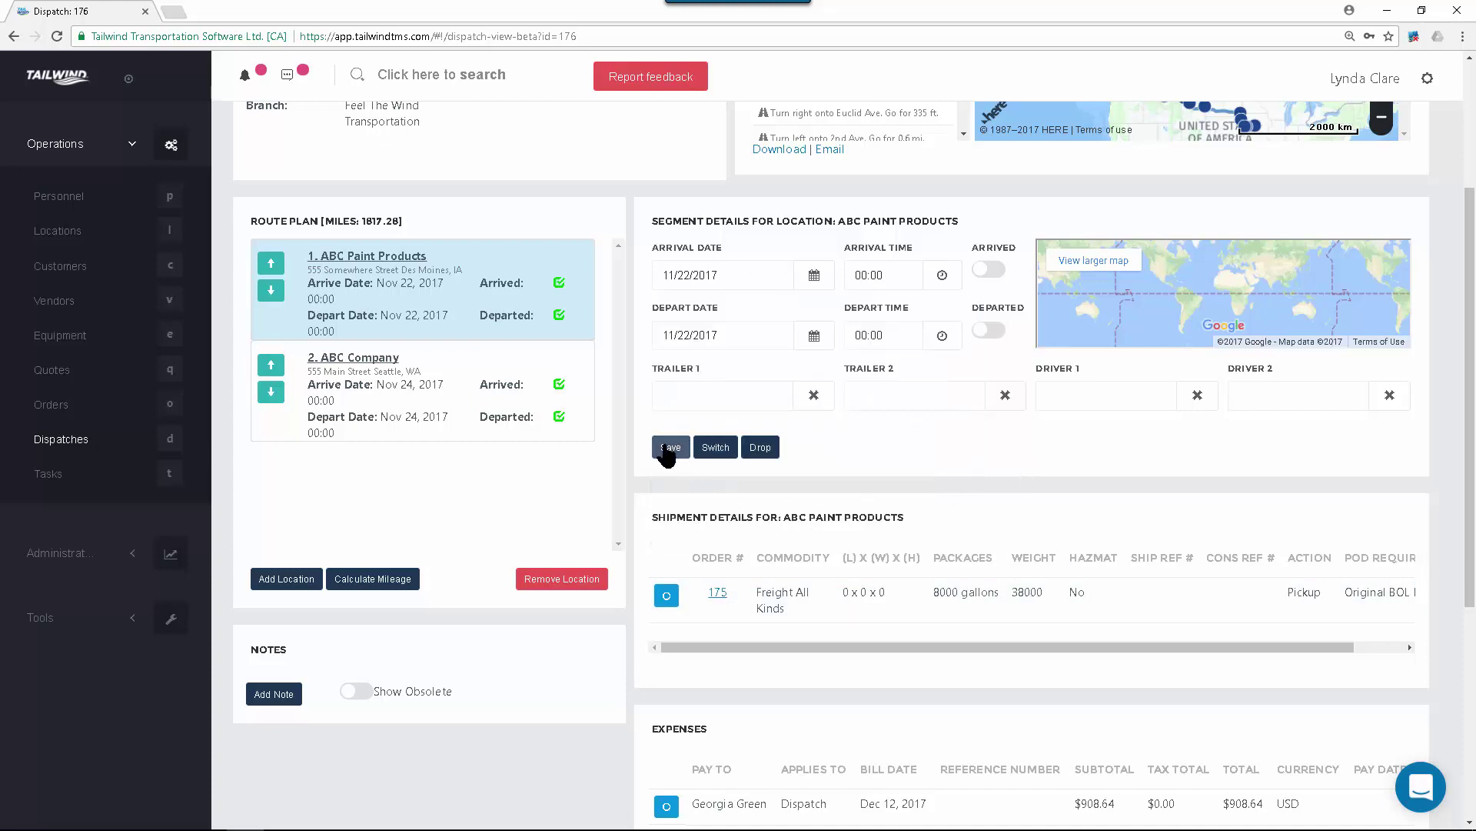
pyautogui.click(1008, 395)
# Add the Company Yard location to the route plan and move it ahead of the ABC Company stop.
pyautogui.click(270, 585)
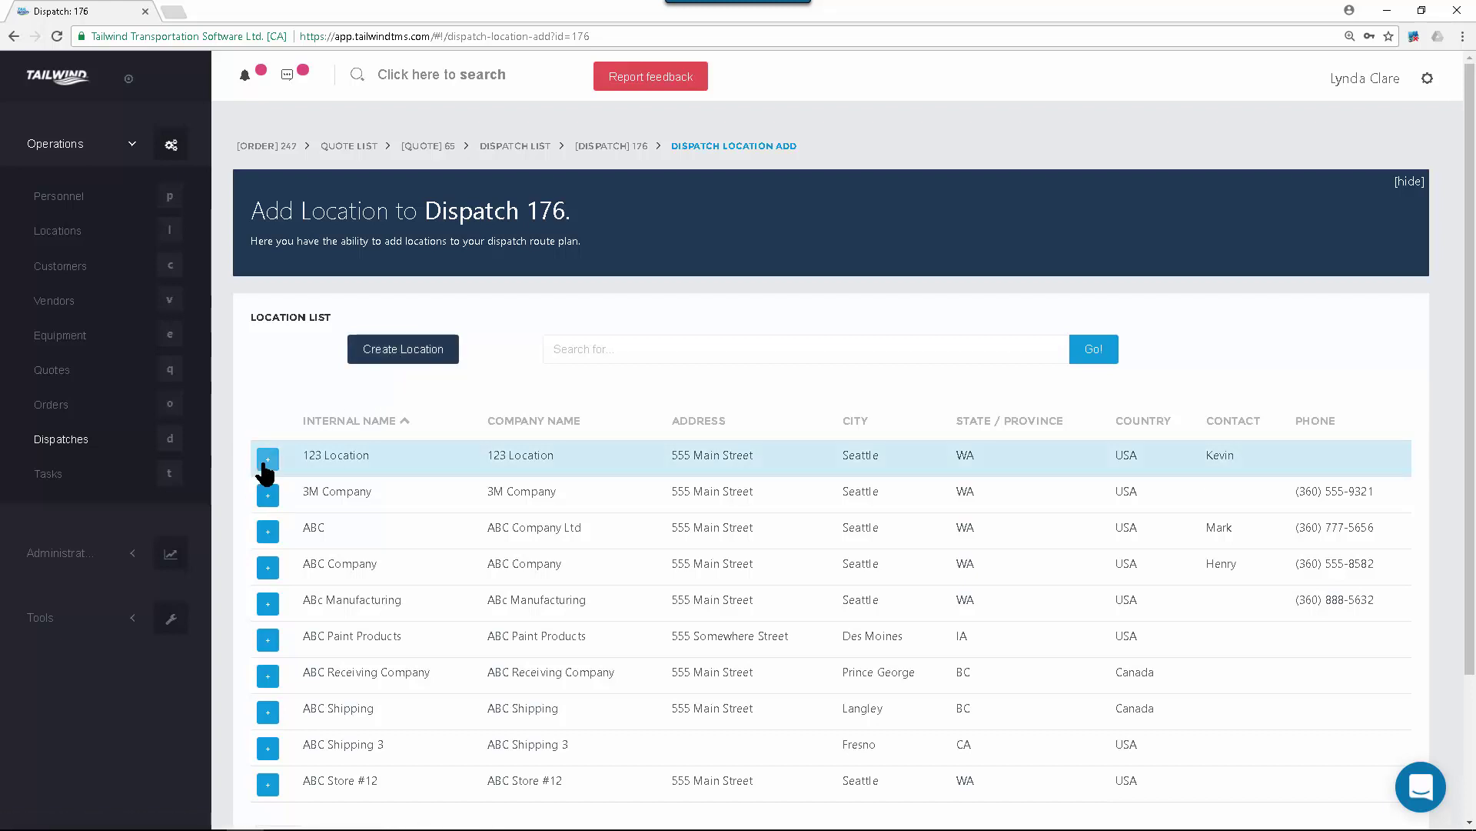
pyautogui.click(268, 573)
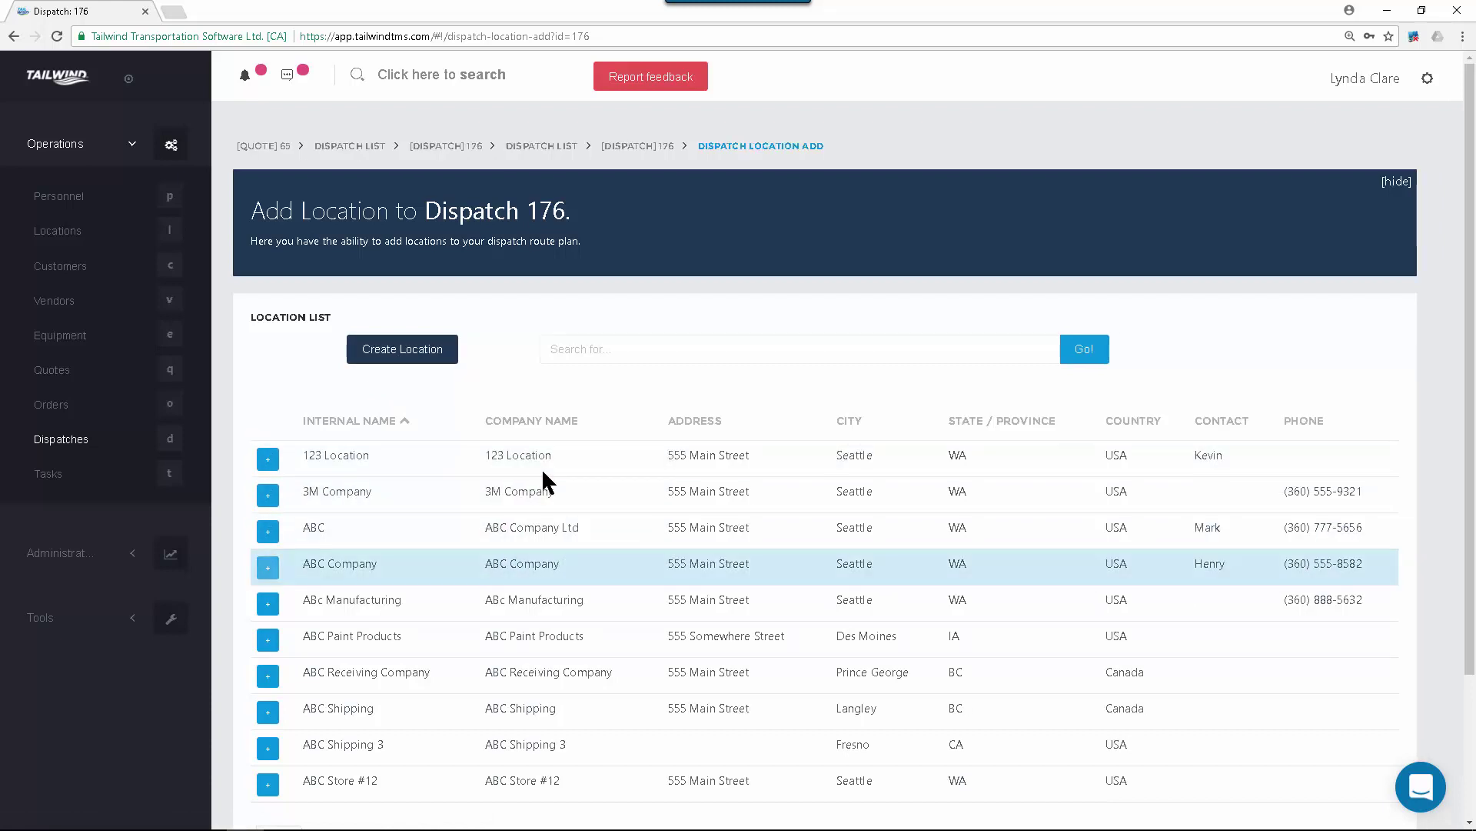
pyautogui.click(621, 358)
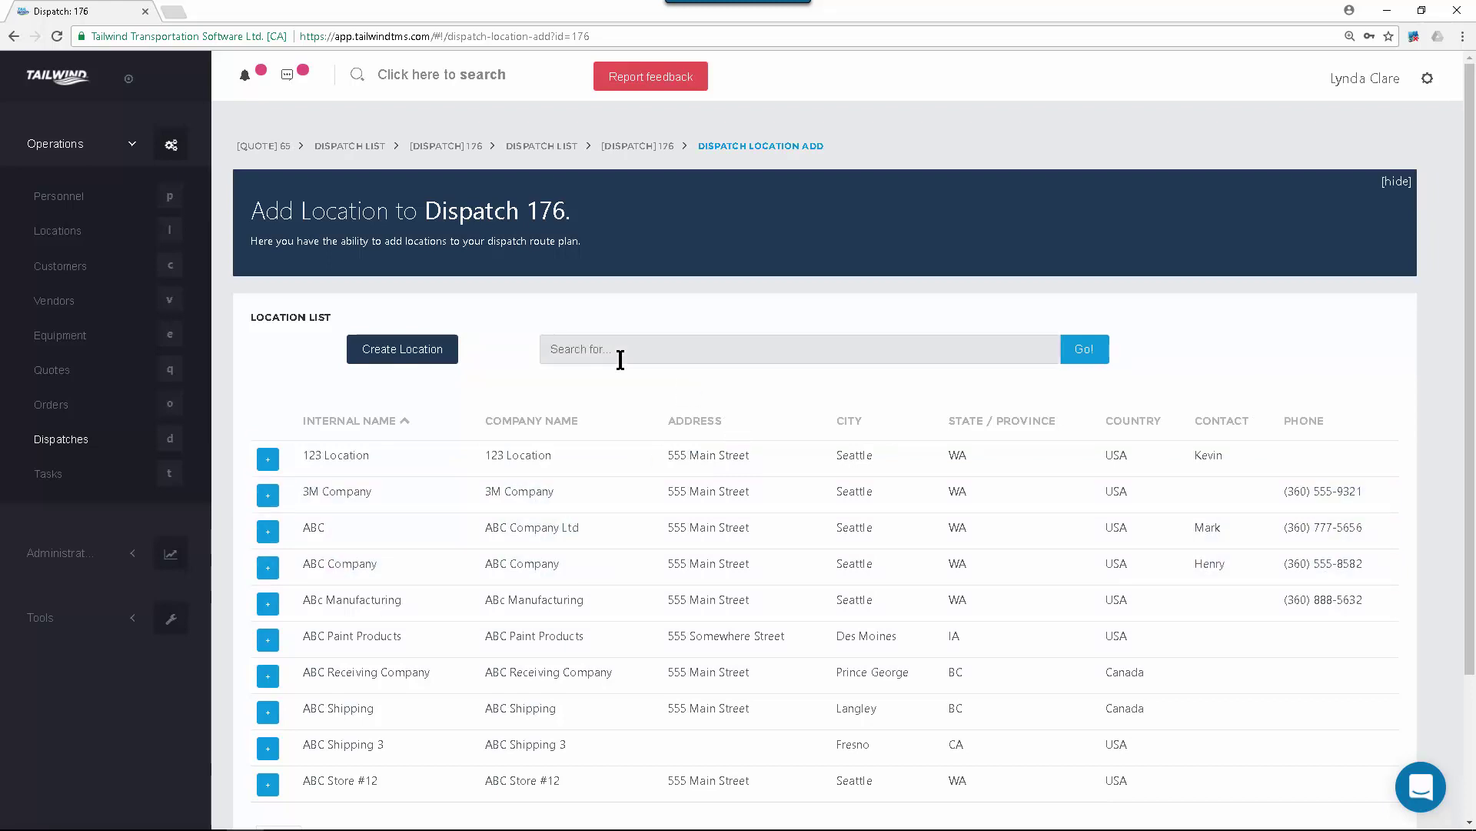
pyautogui.write('Company Yard')
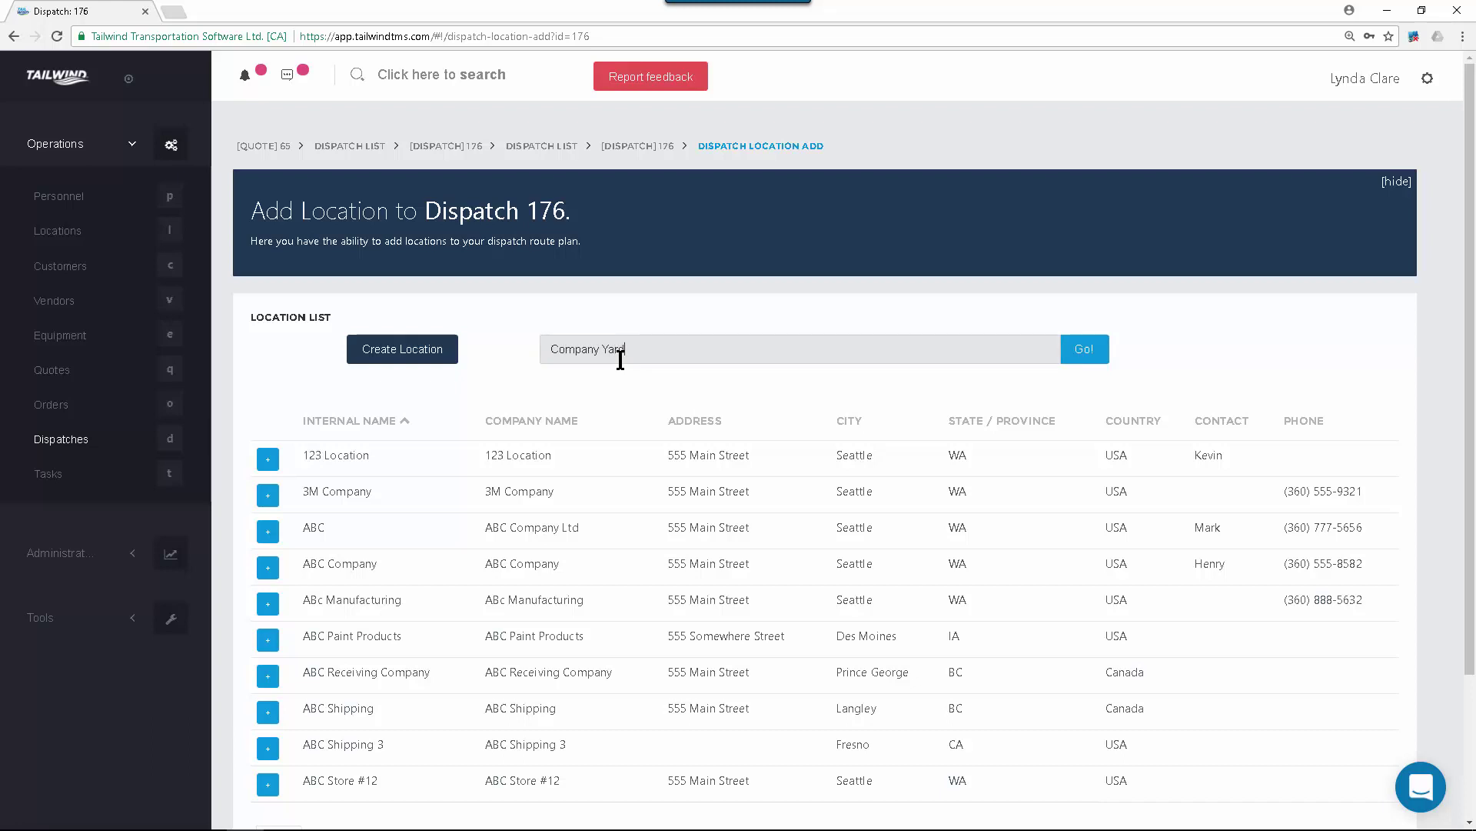
pyautogui.click(1076, 351)
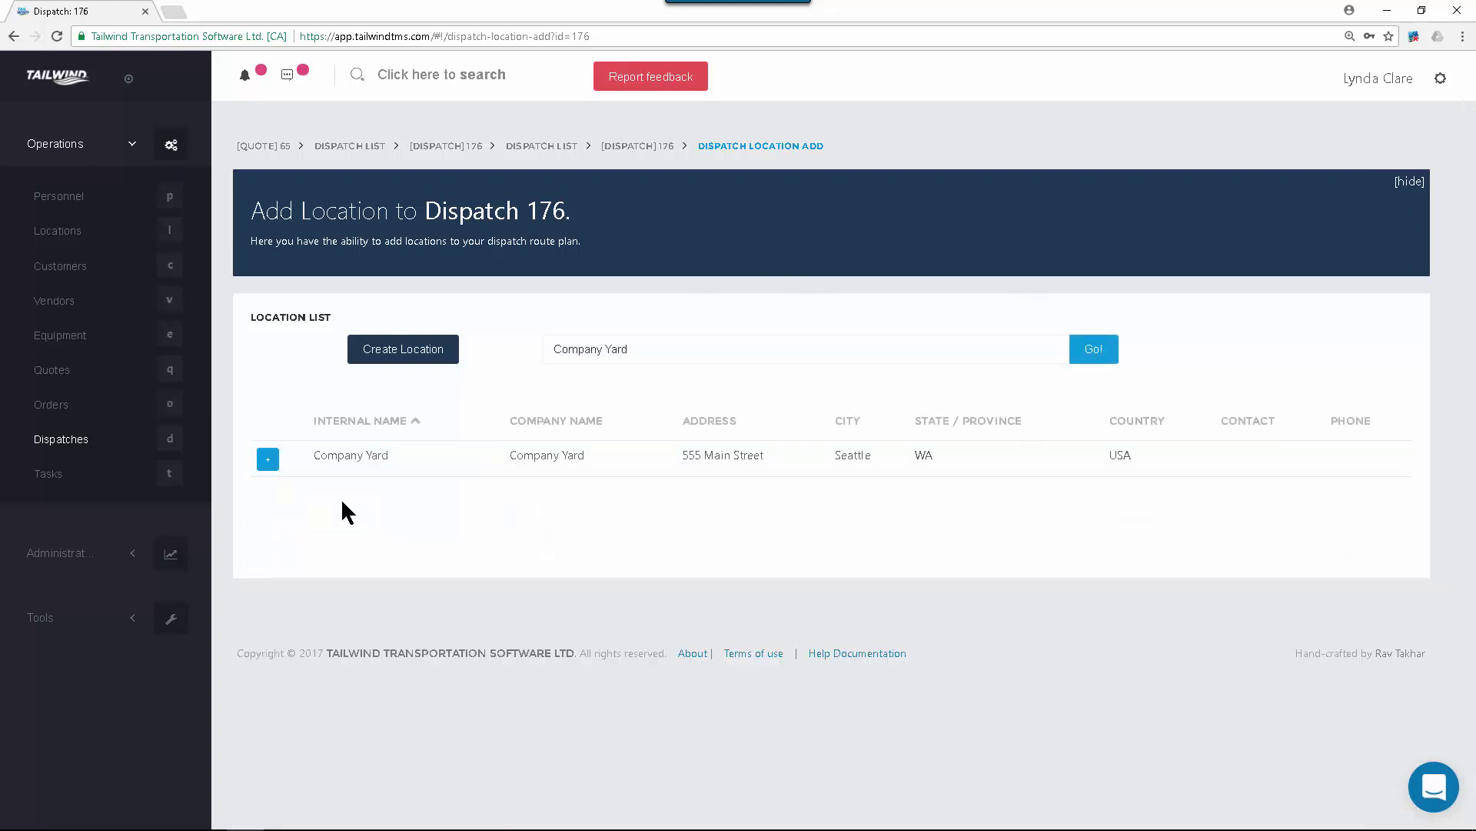
pyautogui.click(268, 461)
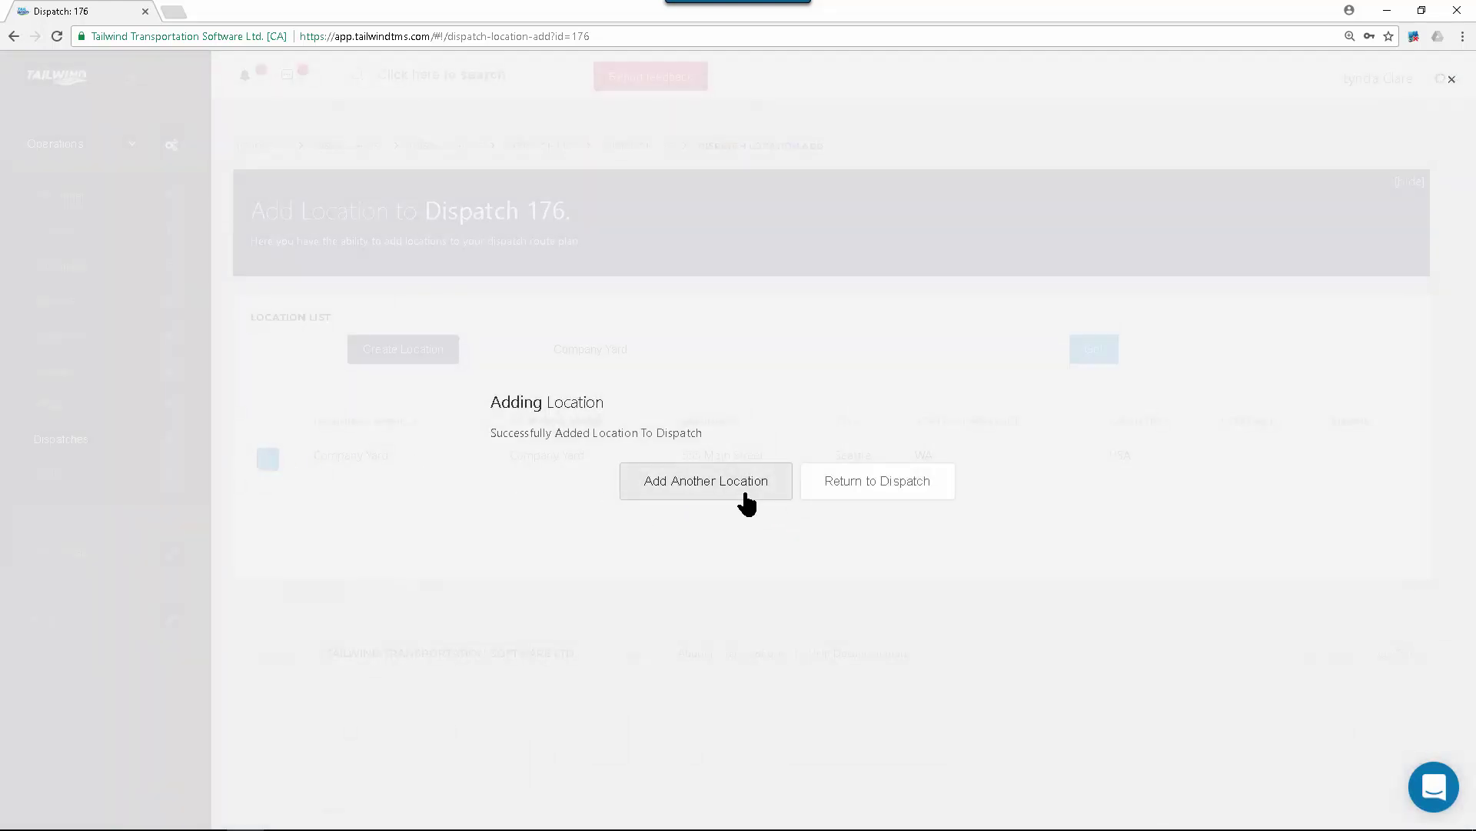
pyautogui.click(877, 480)
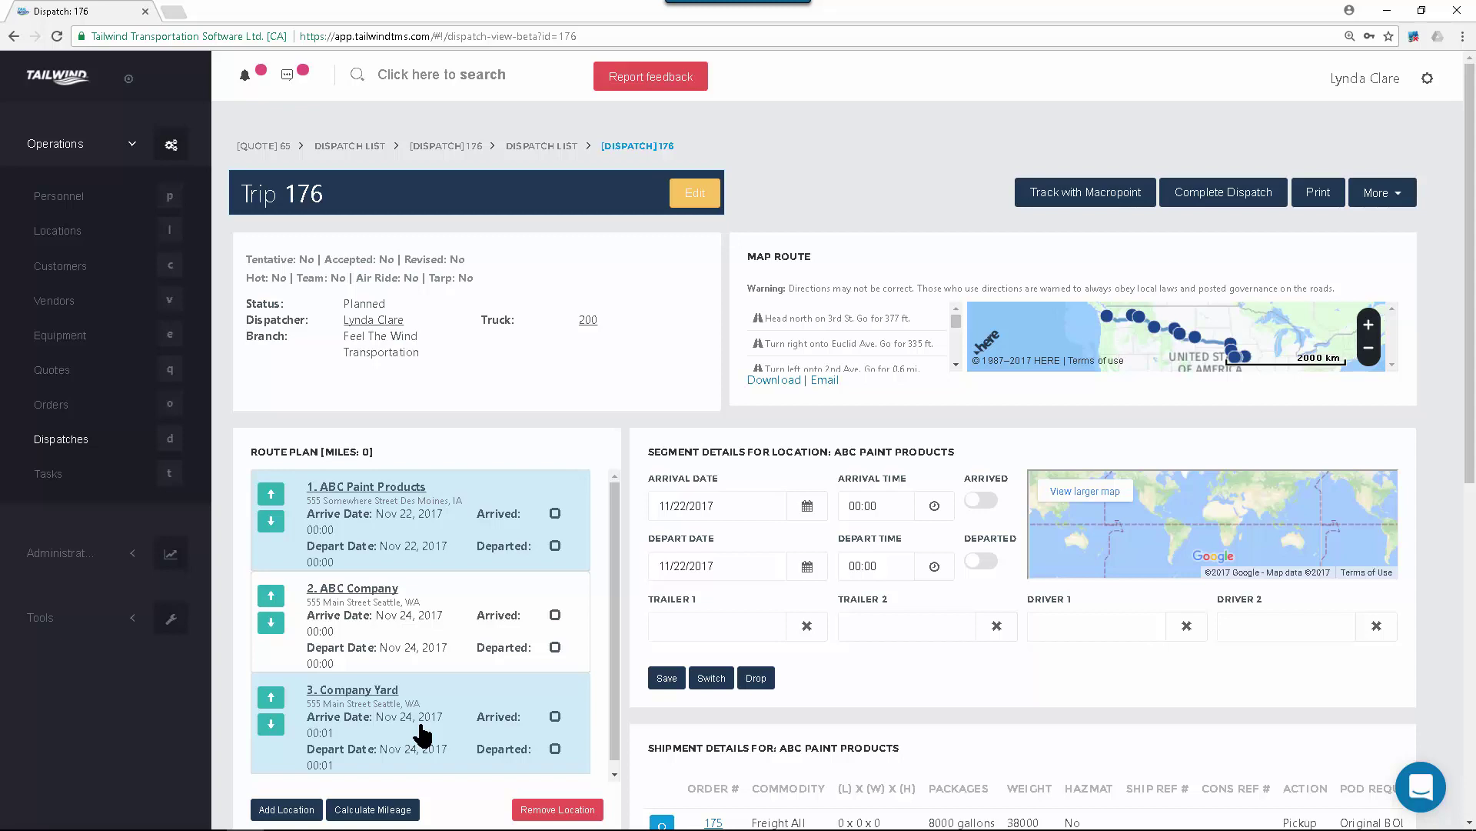
pyautogui.click(271, 698)
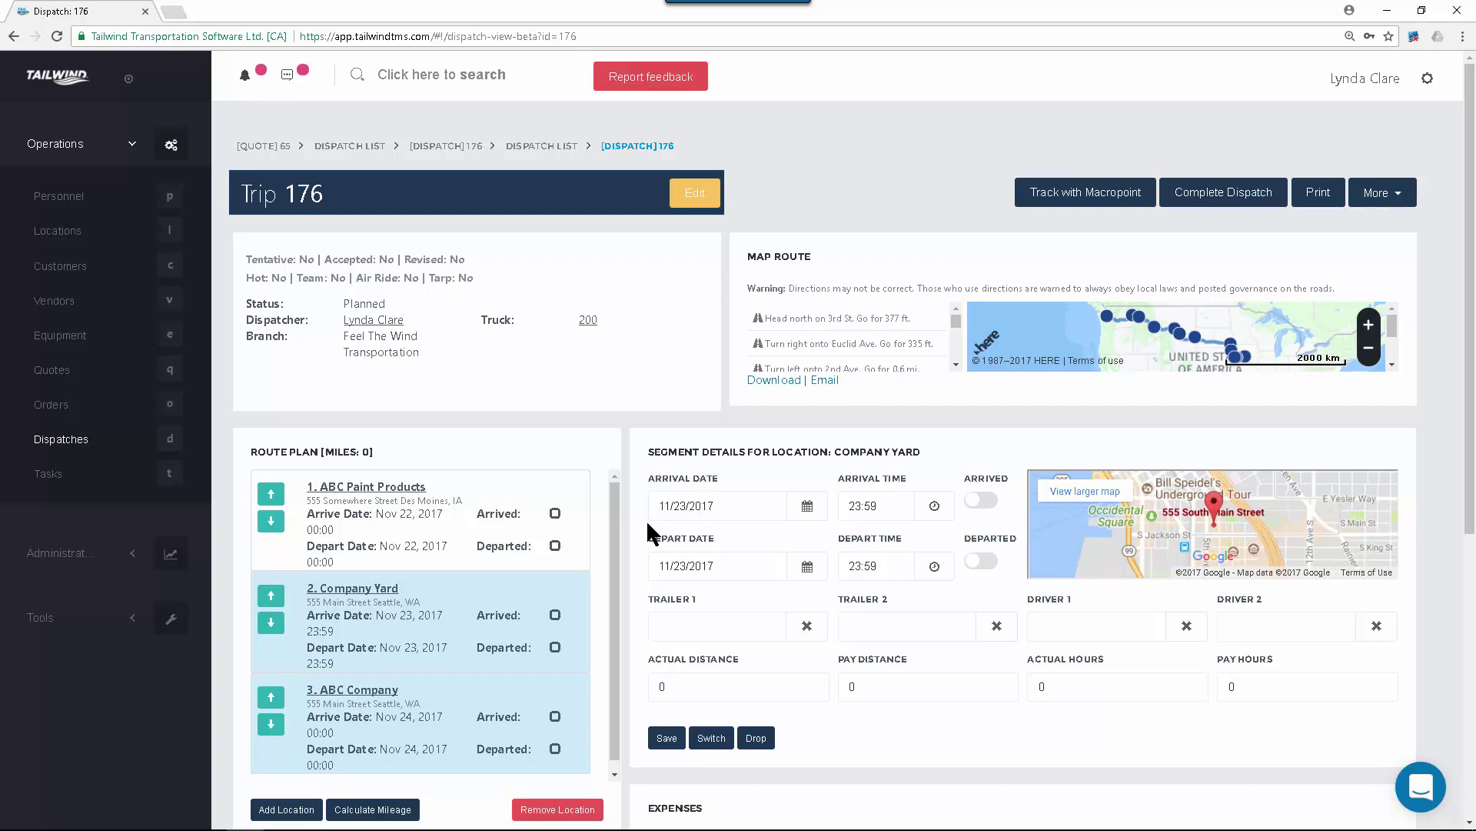
# Review the trip's expenses and the new bill form with its vendor choices, leaving without creating a bill.
pyautogui.scroll(-2, 713, 595)
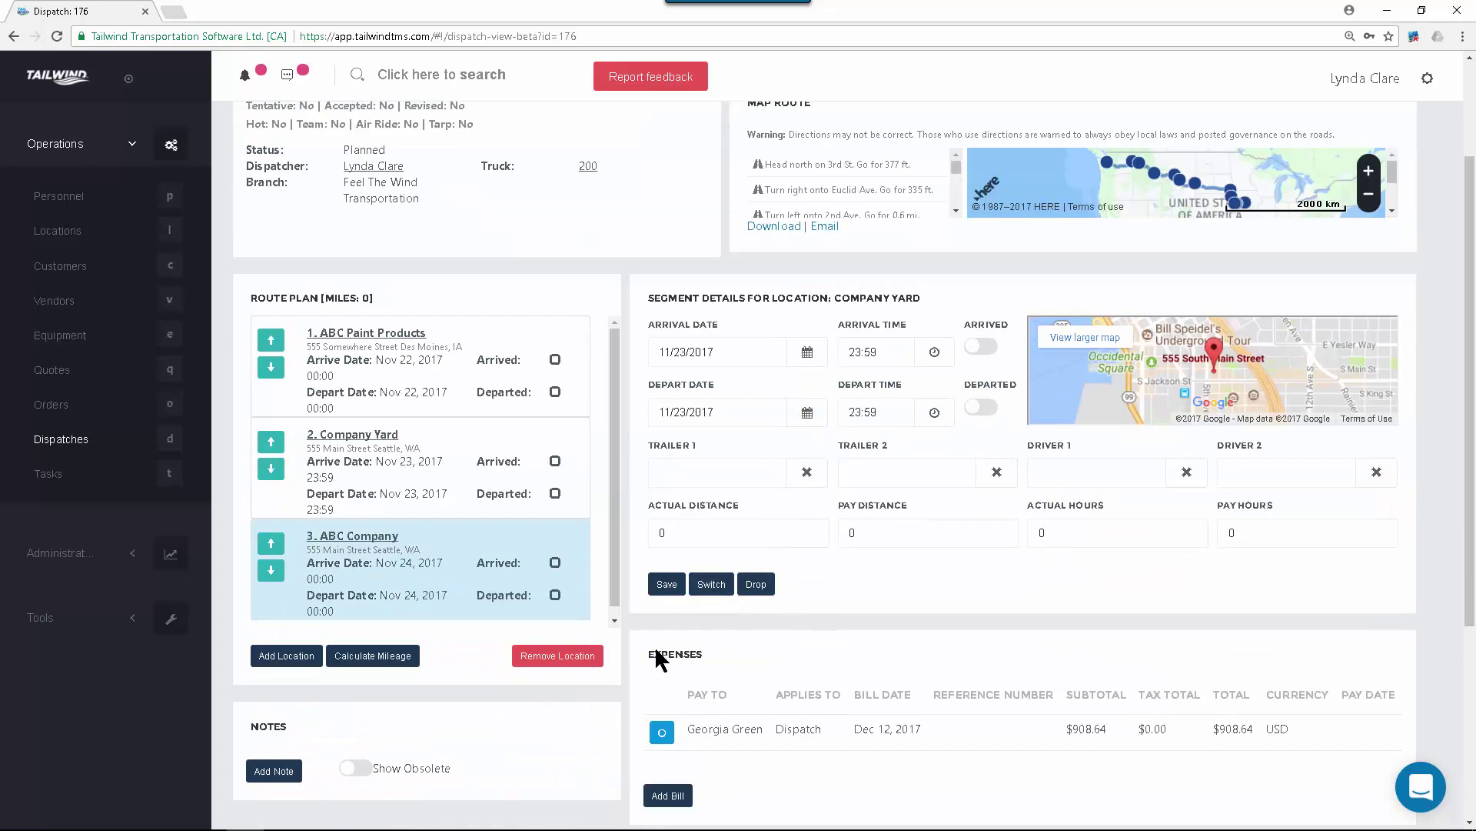
pyautogui.moveTo(666, 654); pyautogui.dragTo(705, 655)
pyautogui.scroll(-1, 877, 615)
pyautogui.moveTo(760, 656); pyautogui.dragTo(686, 653)
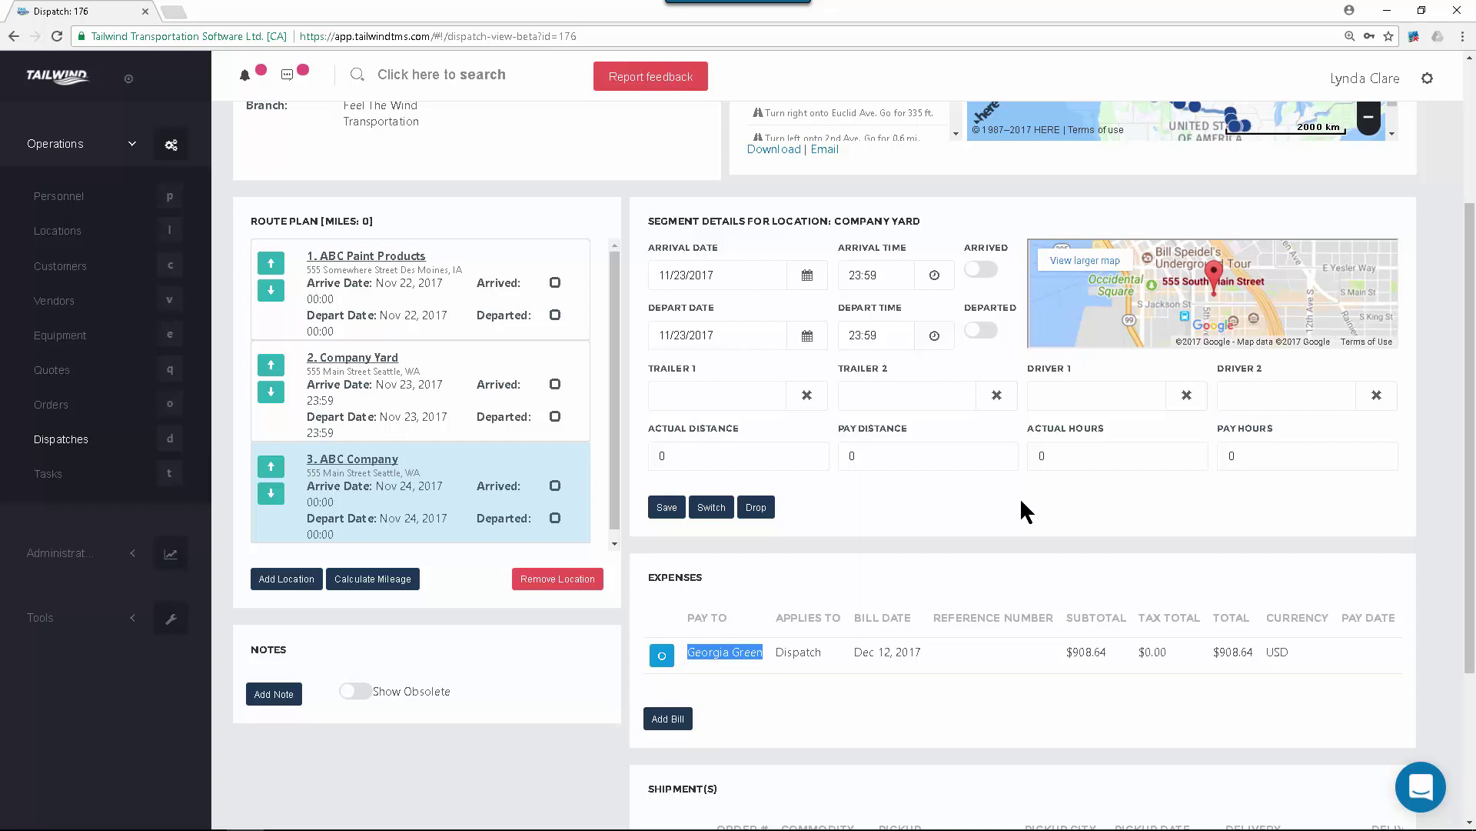
pyautogui.scroll(-1, 1049, 583)
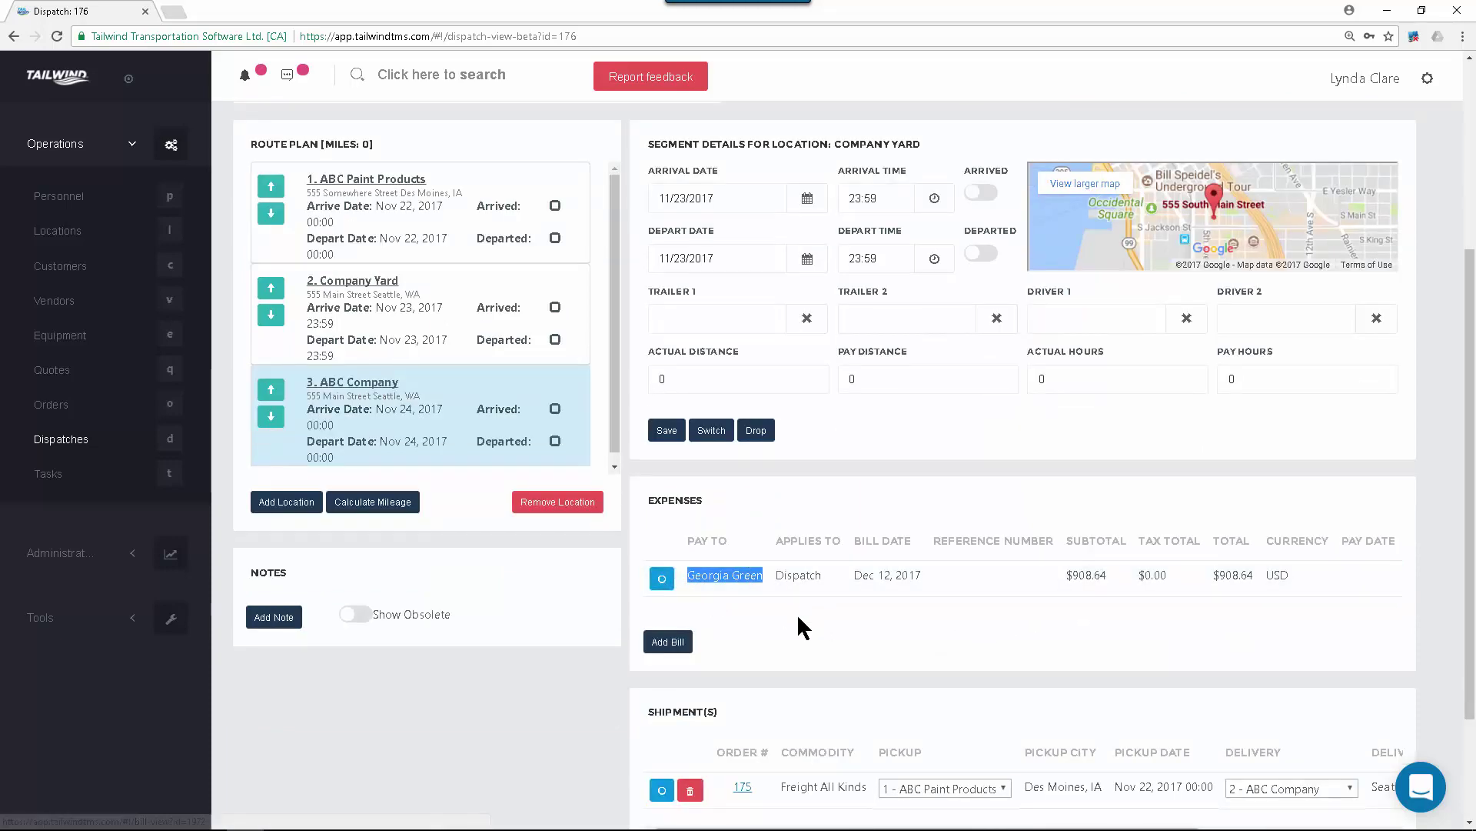
pyautogui.click(675, 645)
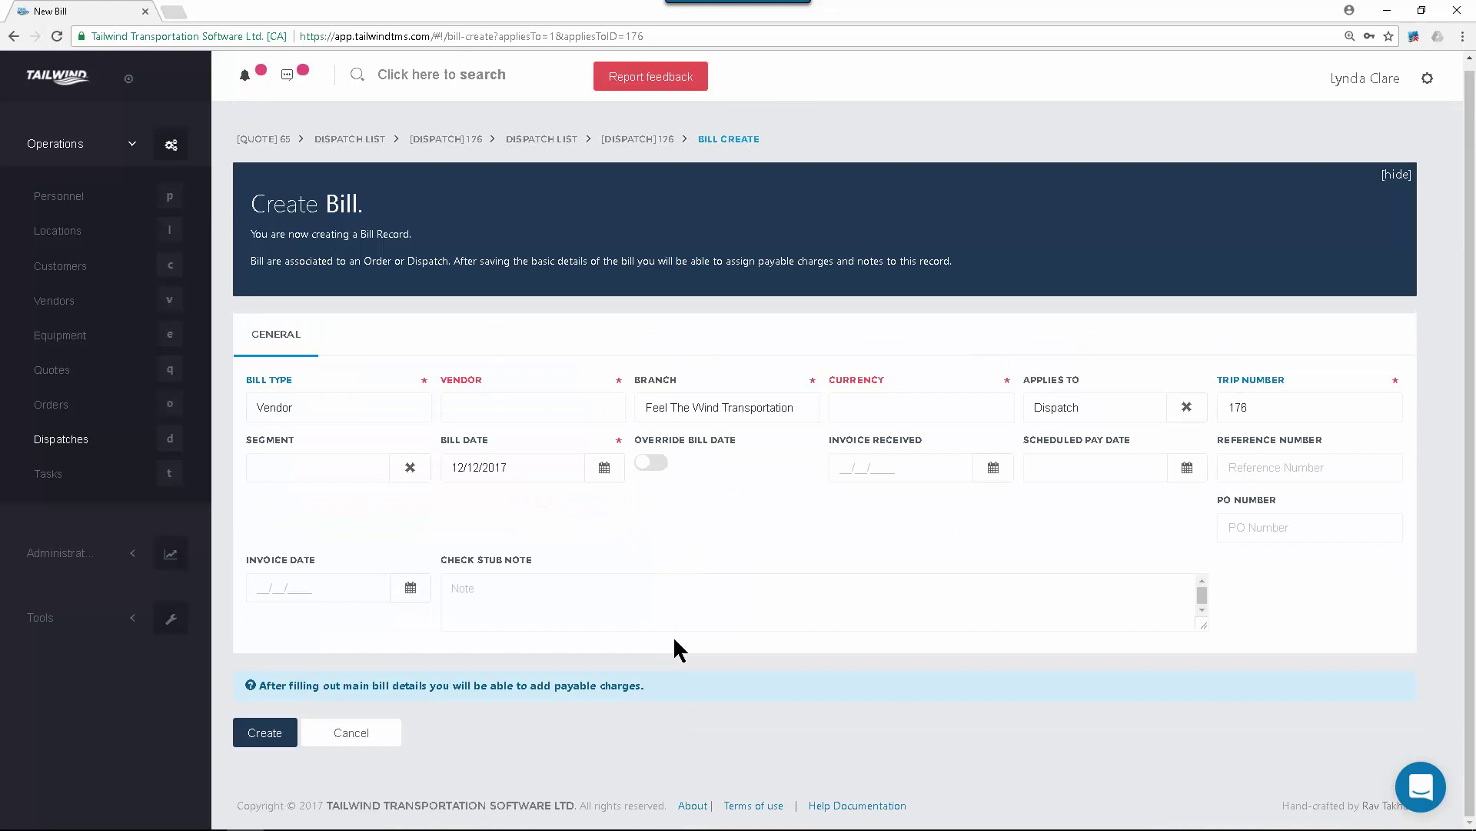
pyautogui.click(500, 408)
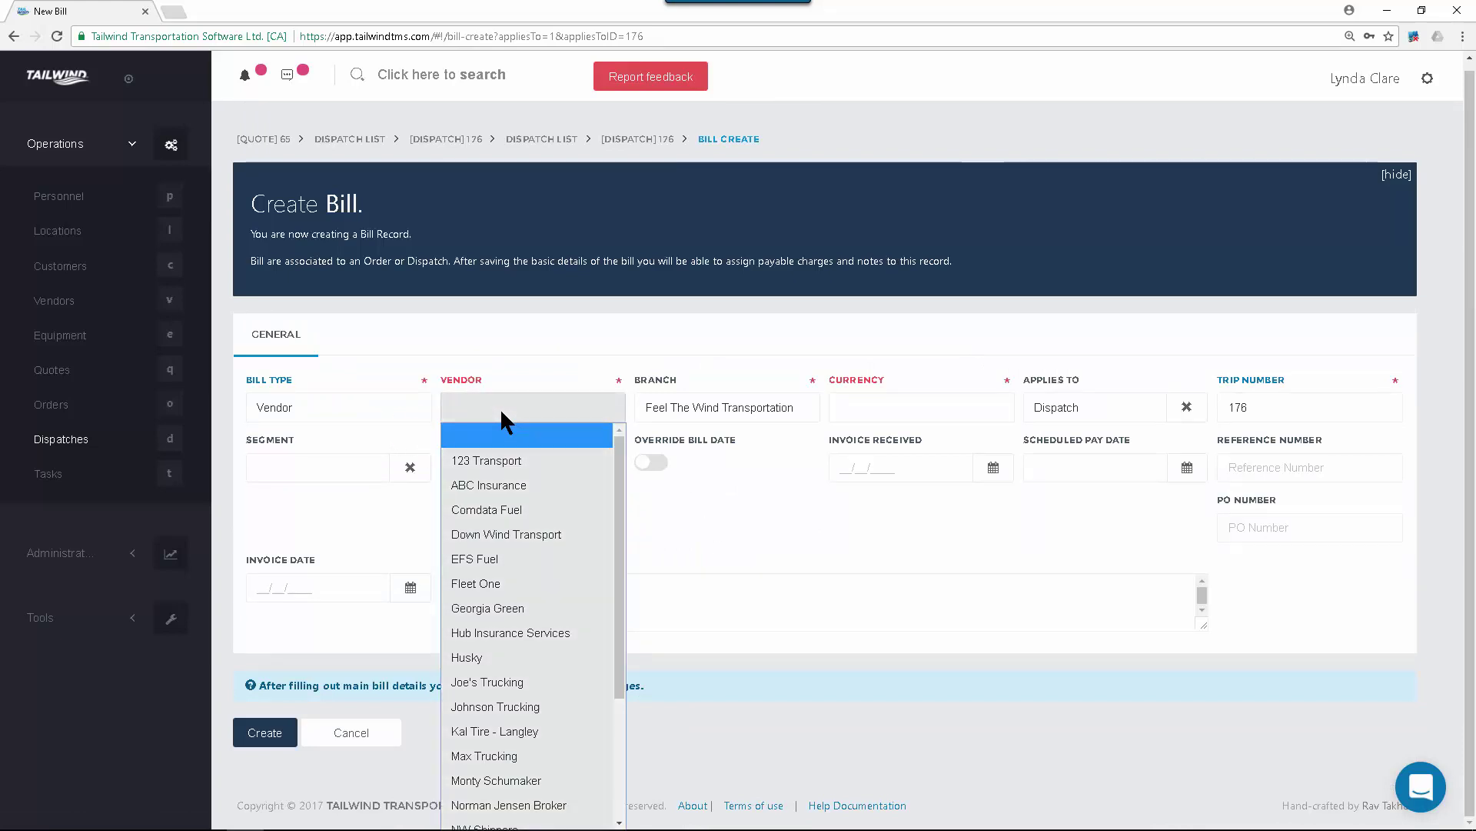
pyautogui.click(901, 513)
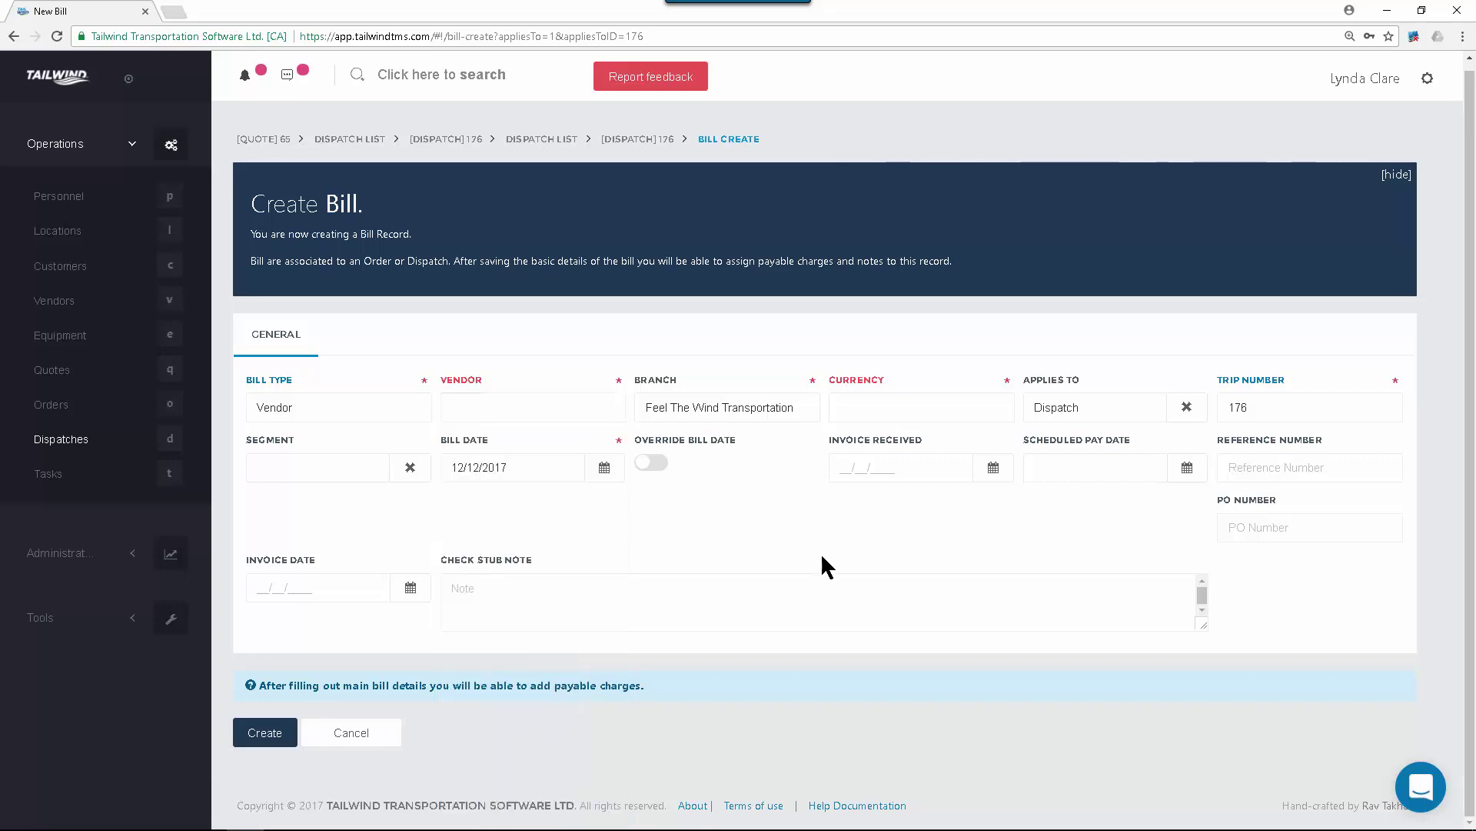
pyautogui.click(383, 738)
pyautogui.press('Return')
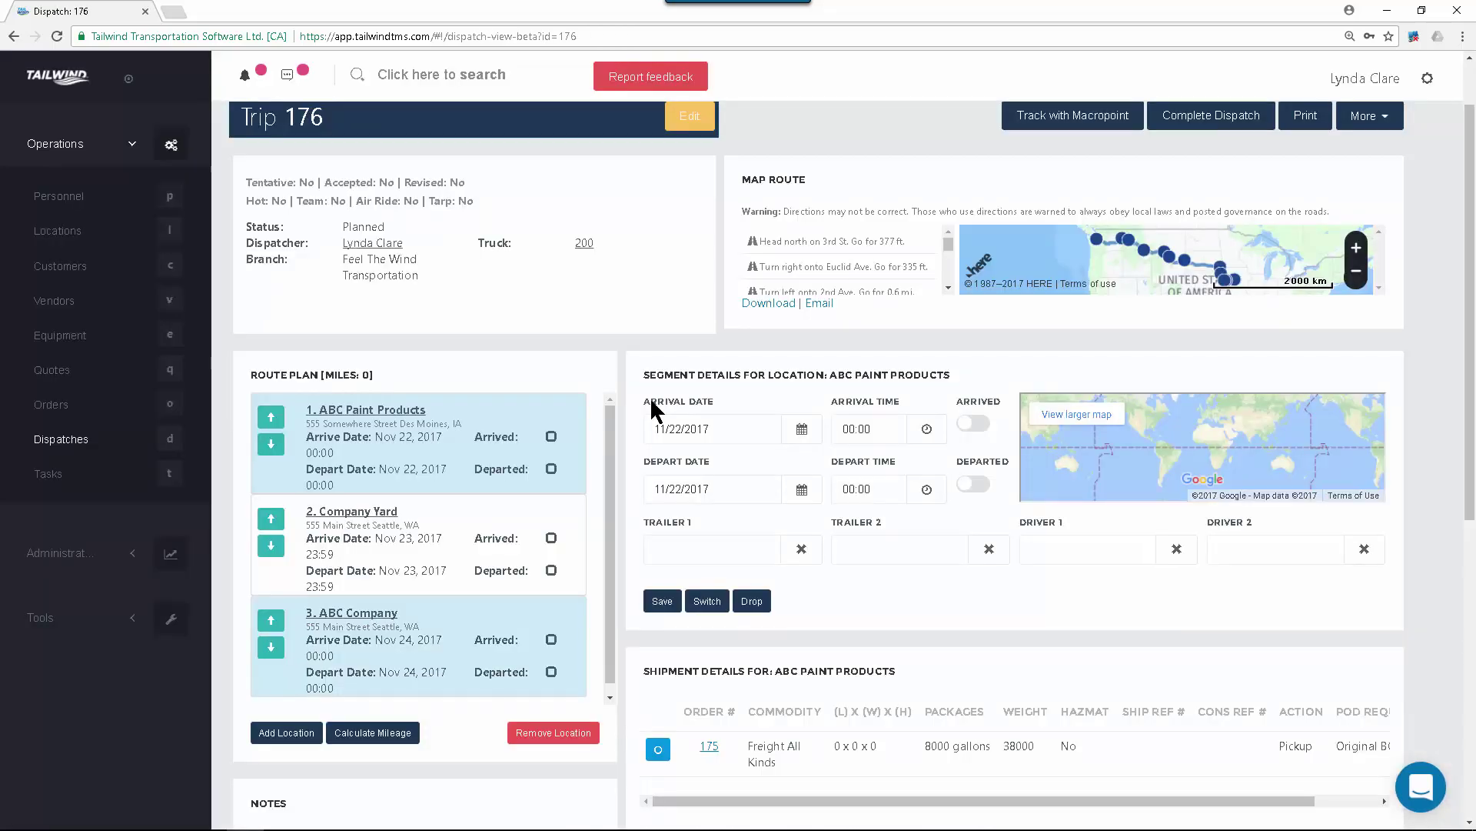